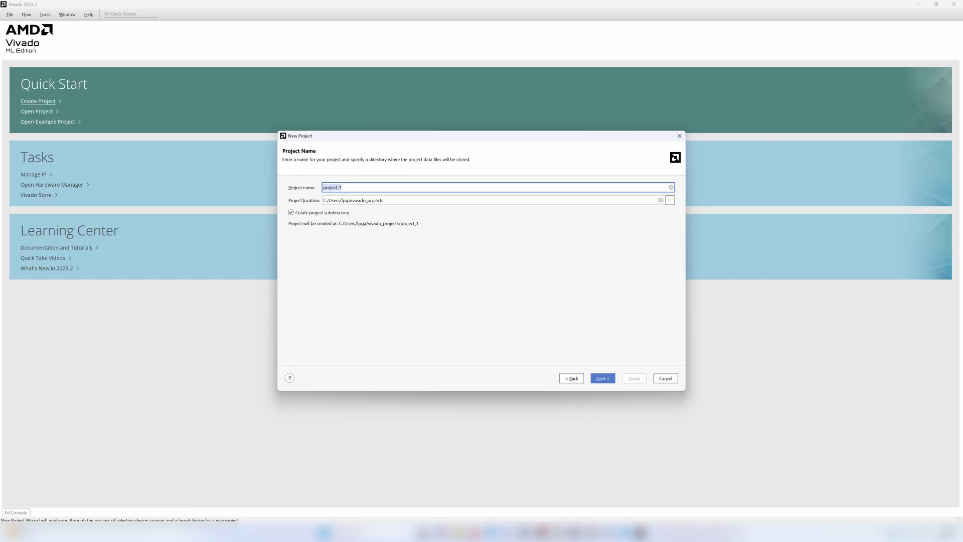
Name the project hello_world_ps in the default location with its own subdirectory, and accept the RTL project type
{"action": "type", "text": "hello_world_ps"}
{"action": "key", "text": "Tab"}
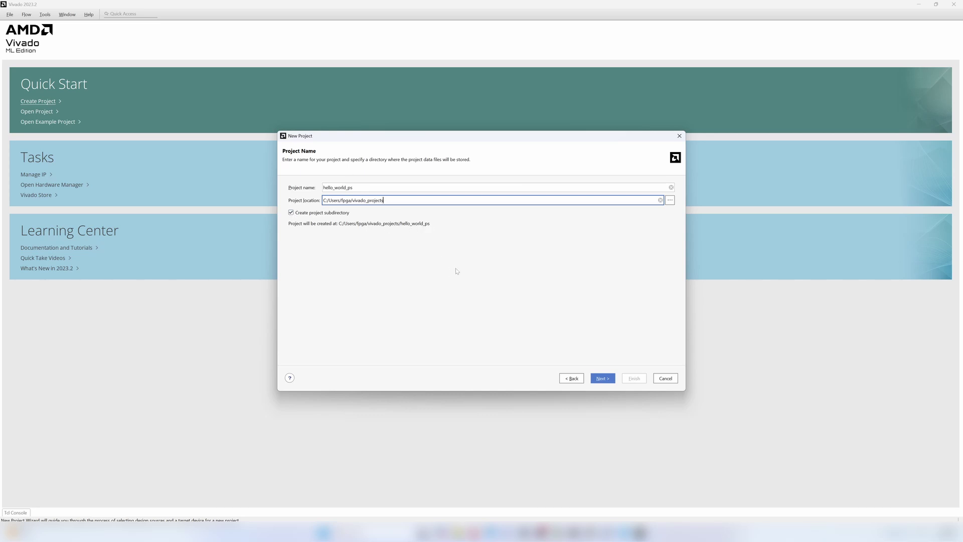
{"action": "left_click", "coordinate": [605, 377]}
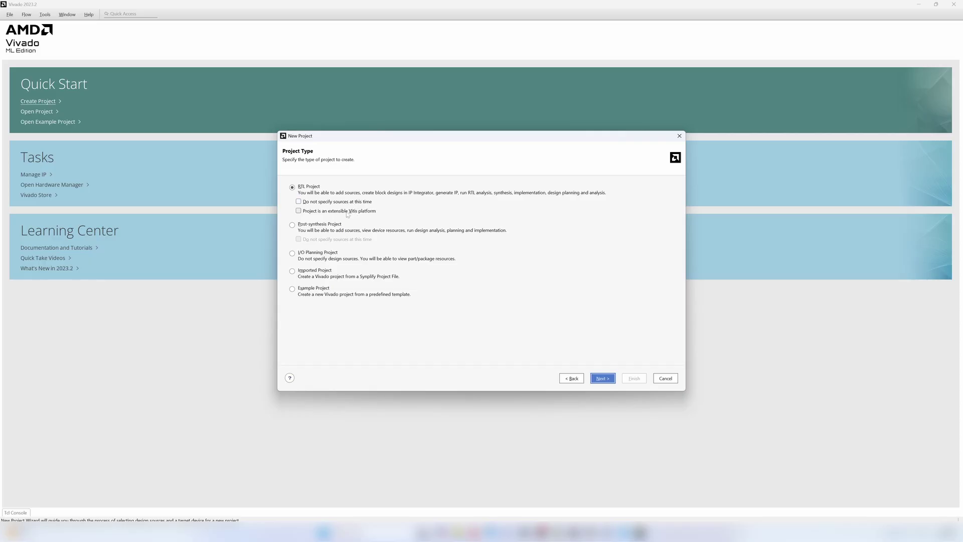
{"action": "double_click", "coordinate": [364, 212]}
{"action": "left_click", "coordinate": [602, 378]}
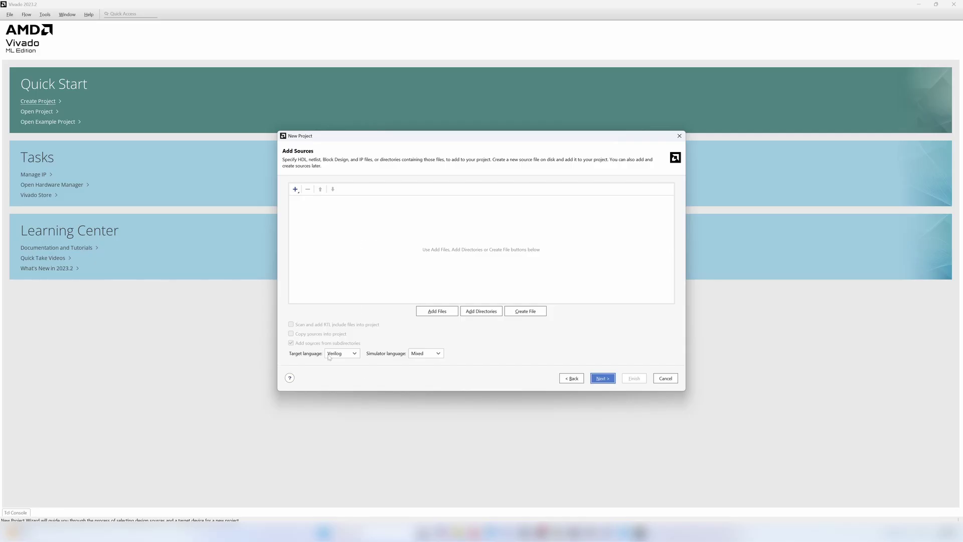
Set the target language to VHDL and continue to the default part selection without adding sources or constraints
{"action": "left_click", "coordinate": [354, 354]}
{"action": "left_click", "coordinate": [334, 363]}
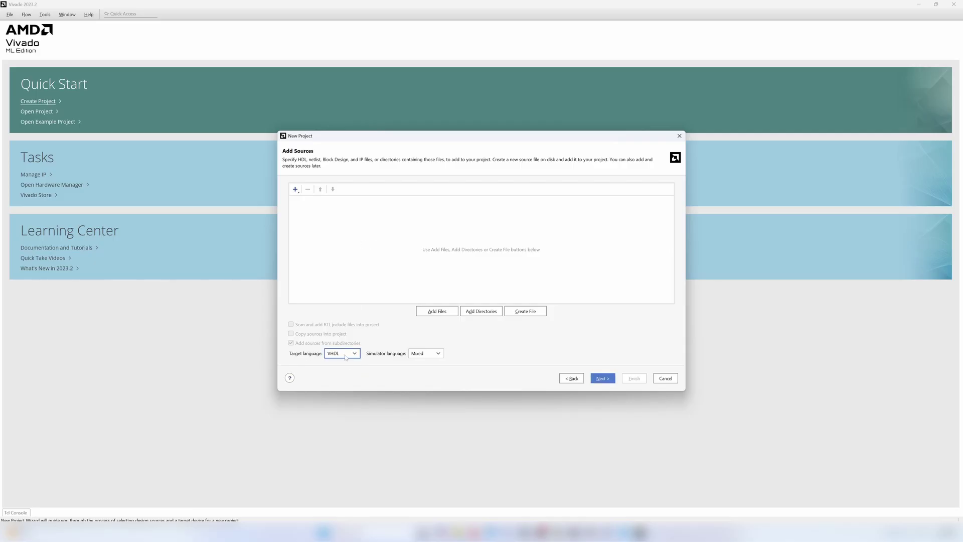
{"action": "left_click", "coordinate": [604, 379]}
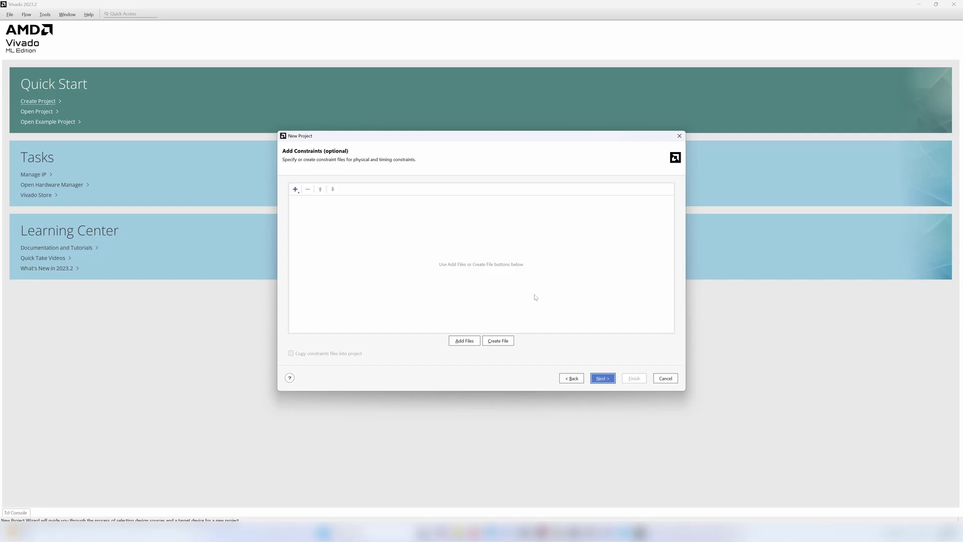
{"action": "left_click", "coordinate": [601, 379]}
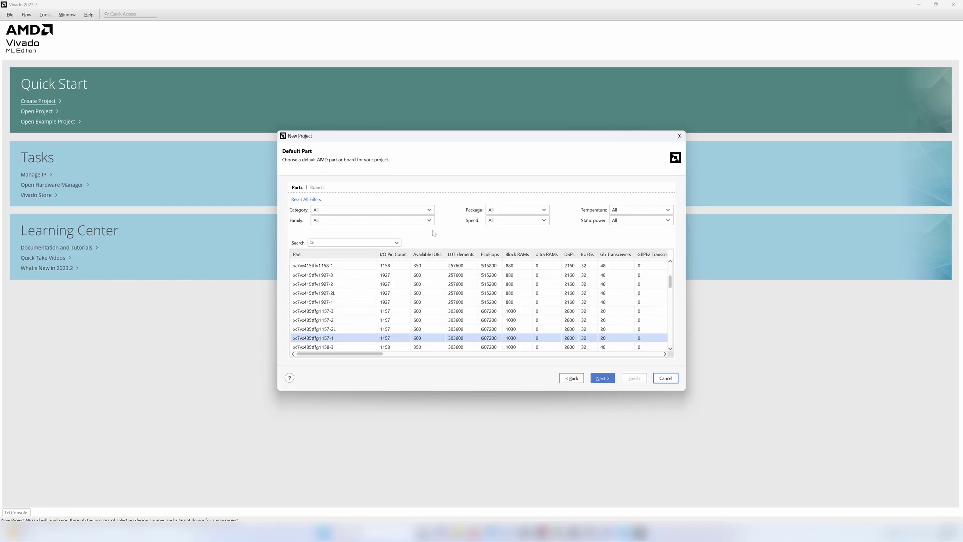
Browse the lists of available default parts and boards for the new project
{"action": "scroll", "coordinate": [422, 294], "scroll_direction": "down", "scroll_amount": 10}
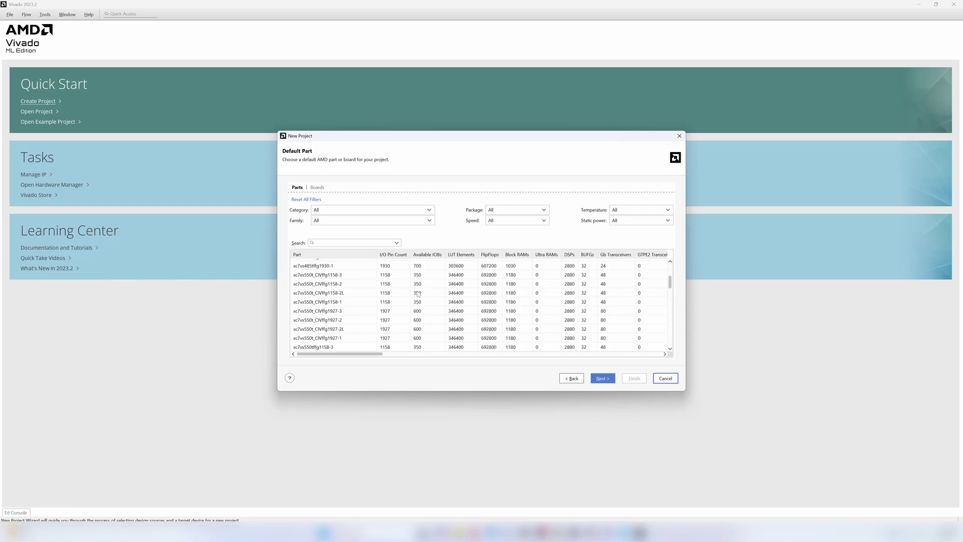
{"action": "scroll", "coordinate": [441, 307], "scroll_direction": "up", "scroll_amount": 15}
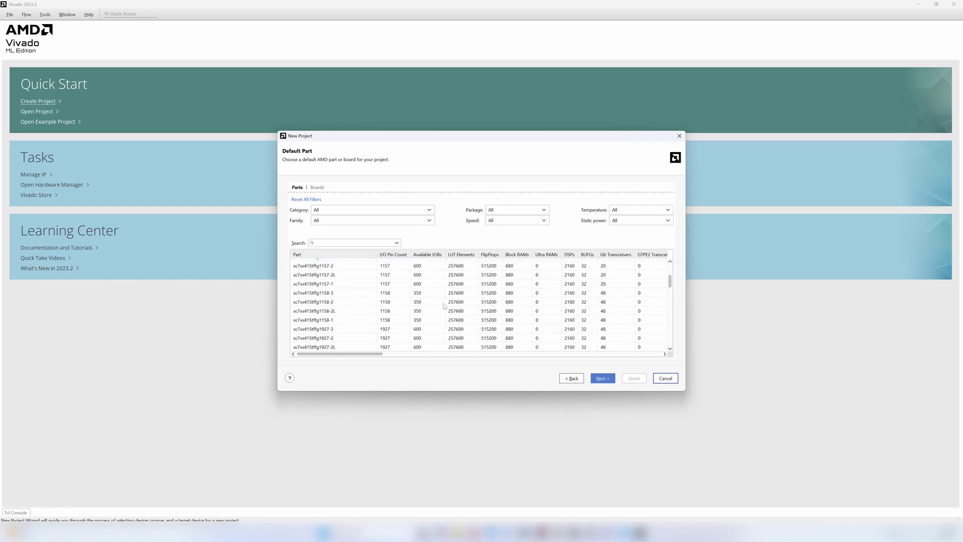
{"action": "left_click", "coordinate": [317, 187]}
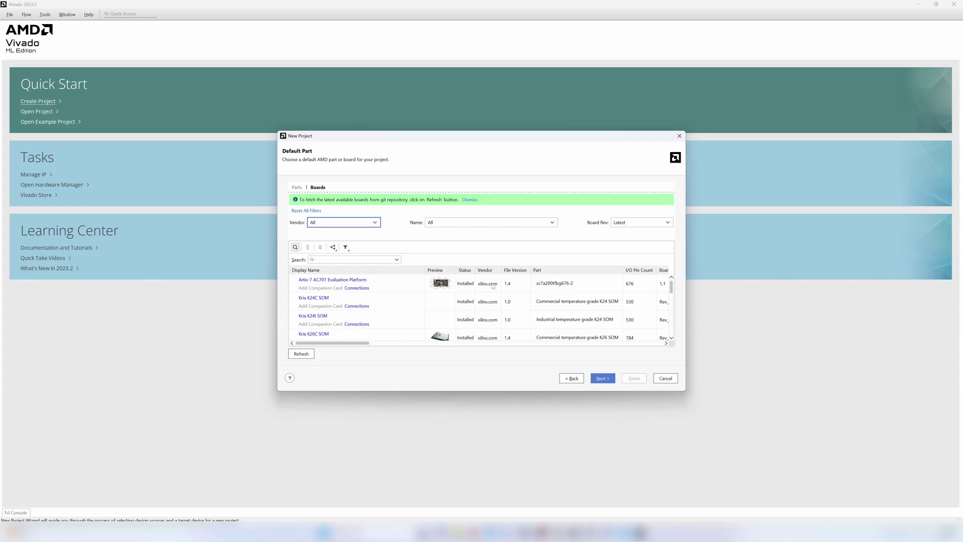
{"action": "scroll", "coordinate": [493, 286], "scroll_direction": "down", "scroll_amount": 15}
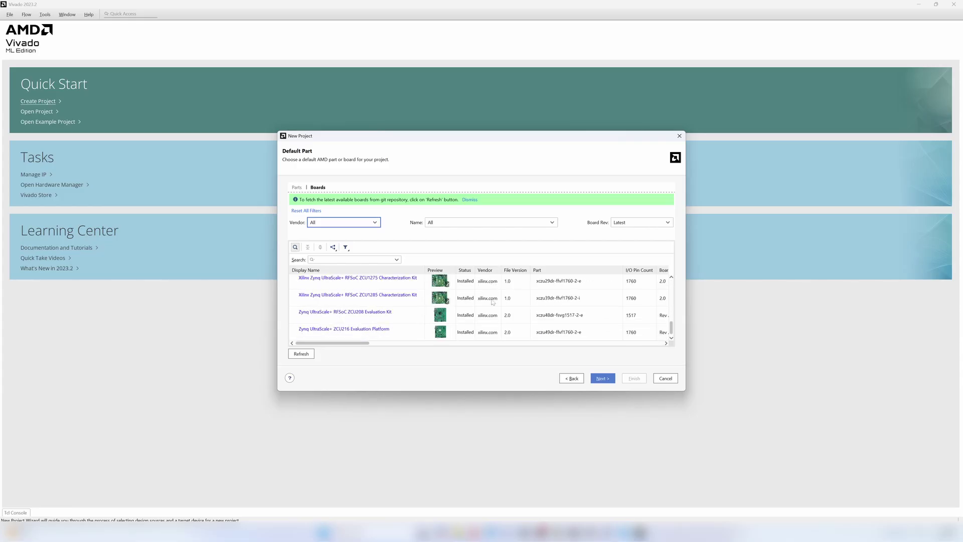
{"action": "scroll", "coordinate": [493, 303], "scroll_direction": "up", "scroll_amount": 6}
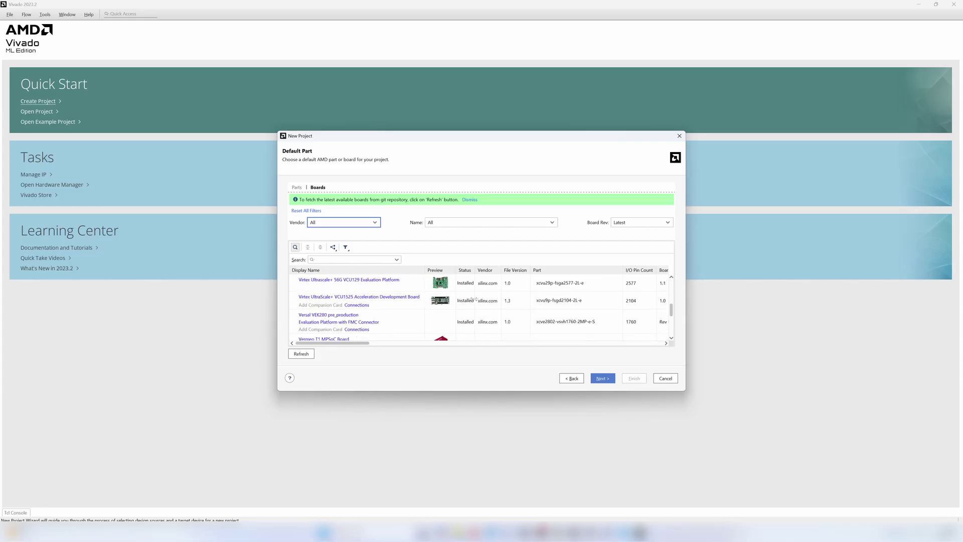
{"action": "scroll", "coordinate": [474, 299], "scroll_direction": "down", "scroll_amount": 6}
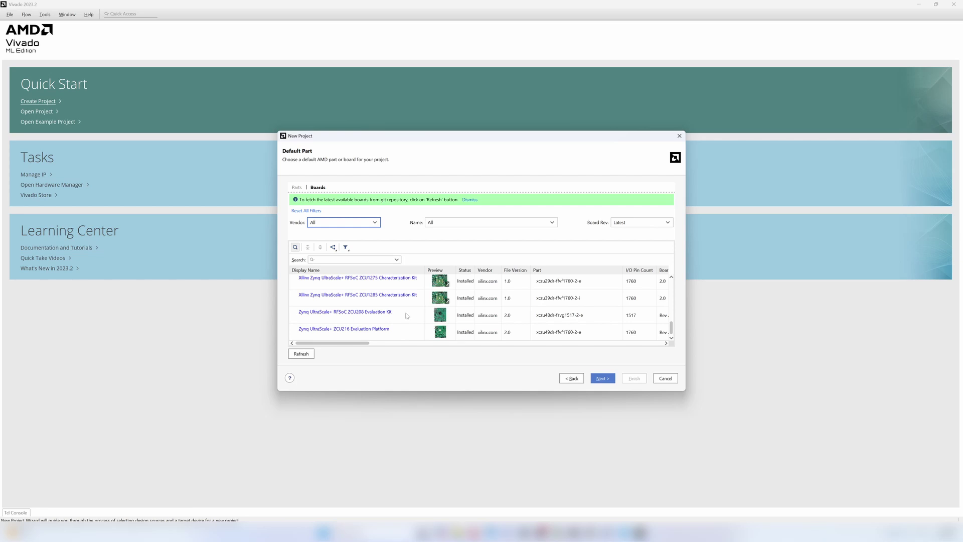
{"action": "scroll", "coordinate": [417, 313], "scroll_direction": "up", "scroll_amount": 15}
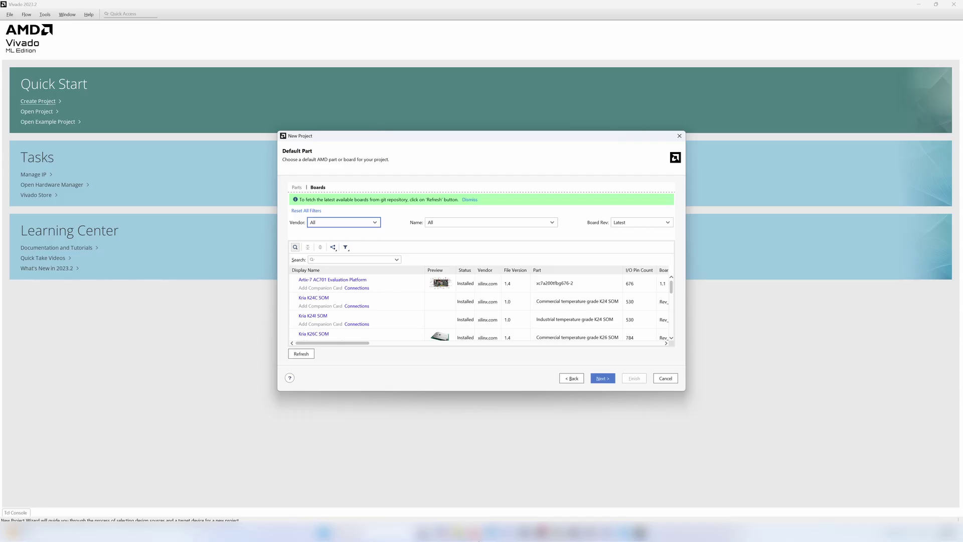
Switch to the web browser and look through the Digilent Zybo Z7 reference page down to its tutorials
{"action": "left_click", "coordinate": [478, 539]}
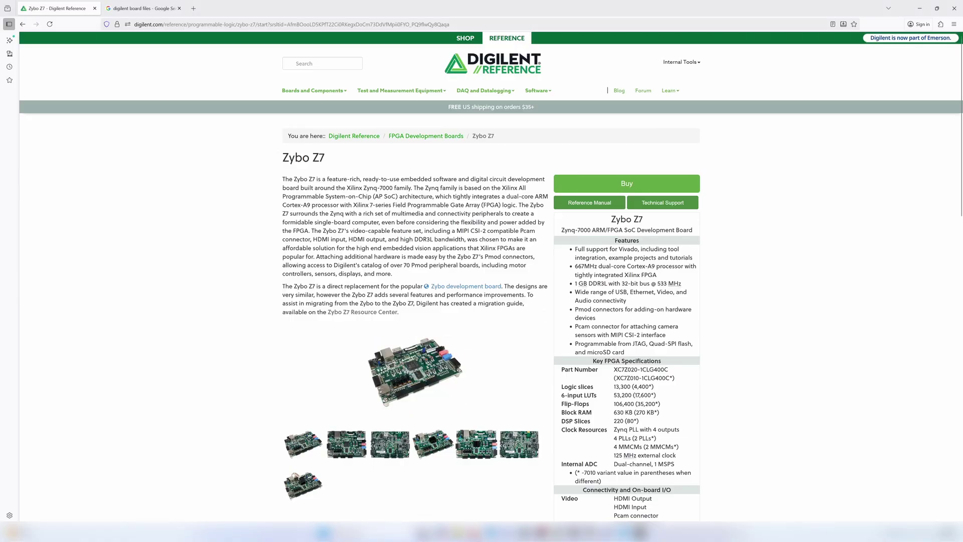
{"action": "scroll", "coordinate": [255, 194], "scroll_direction": "down", "scroll_amount": 4}
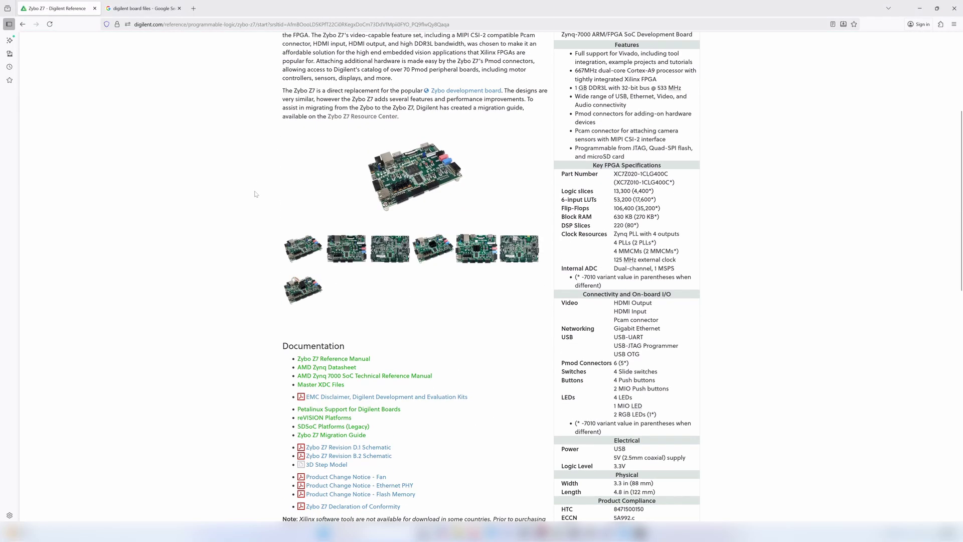
{"action": "scroll", "coordinate": [256, 194], "scroll_direction": "down", "scroll_amount": 2}
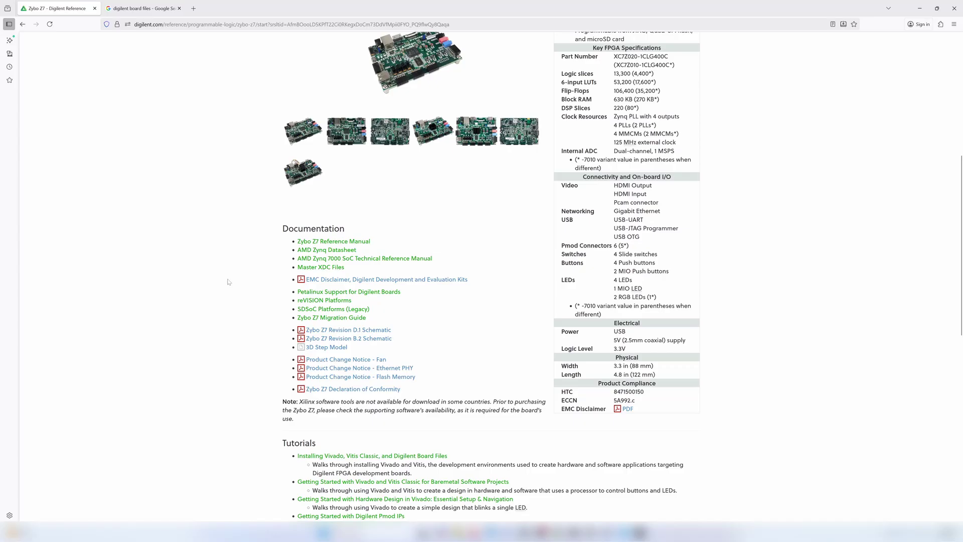
{"action": "scroll", "coordinate": [228, 282], "scroll_direction": "down", "scroll_amount": 4}
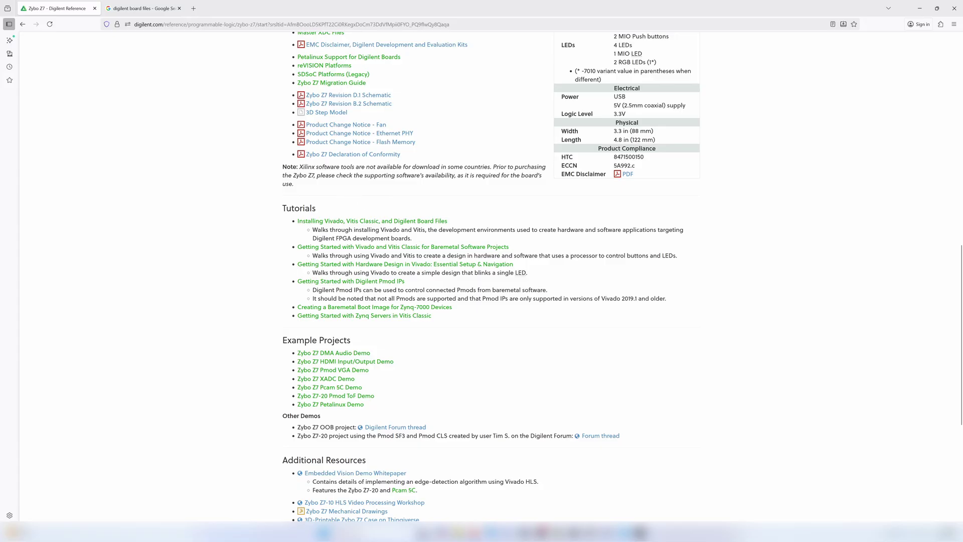
Open the guide on installing Vivado, Vitis Classic and Digilent board files, and read its Install Digilent's Board Files section
{"action": "left_click", "coordinate": [391, 223]}
{"action": "scroll", "coordinate": [262, 196], "scroll_direction": "down", "scroll_amount": 10}
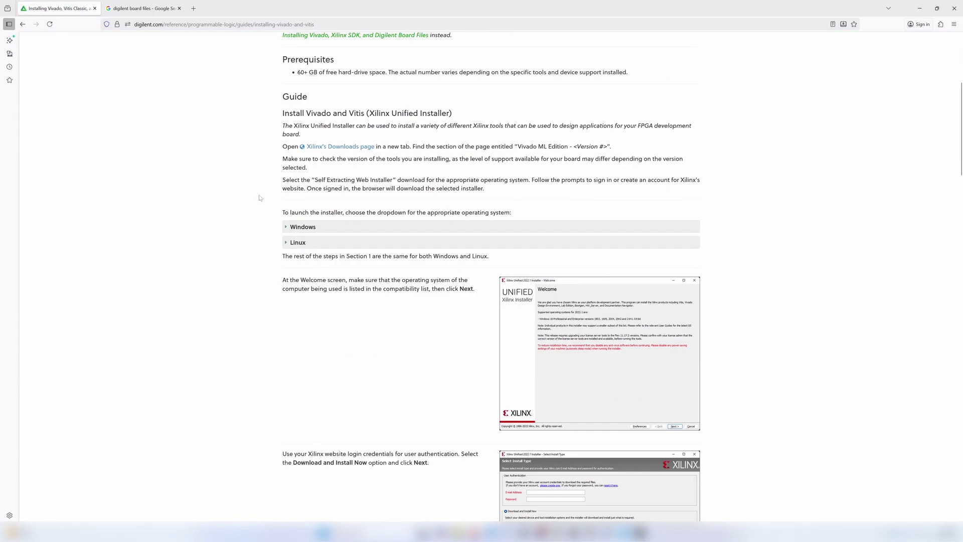
{"action": "scroll", "coordinate": [261, 196], "scroll_direction": "down", "scroll_amount": 12}
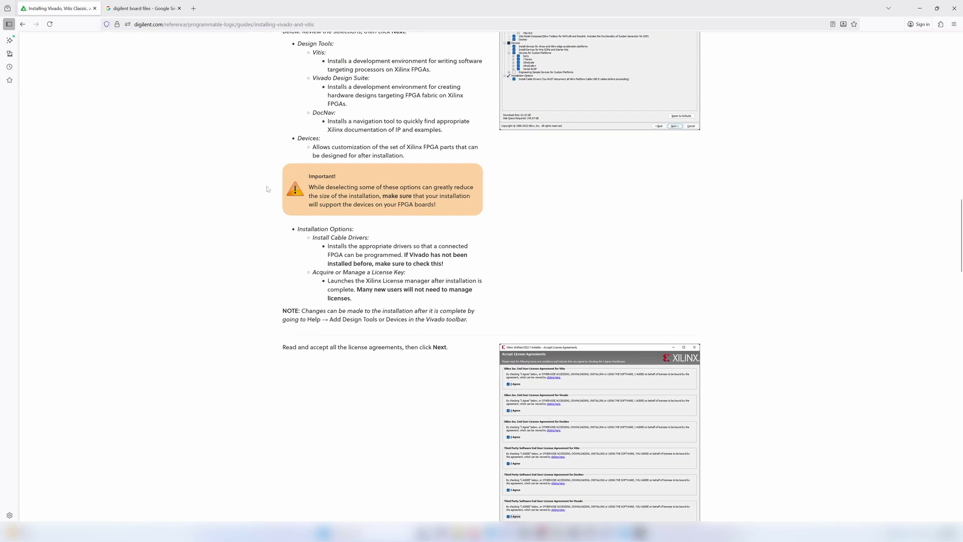
{"action": "scroll", "coordinate": [268, 189], "scroll_direction": "down", "scroll_amount": 15}
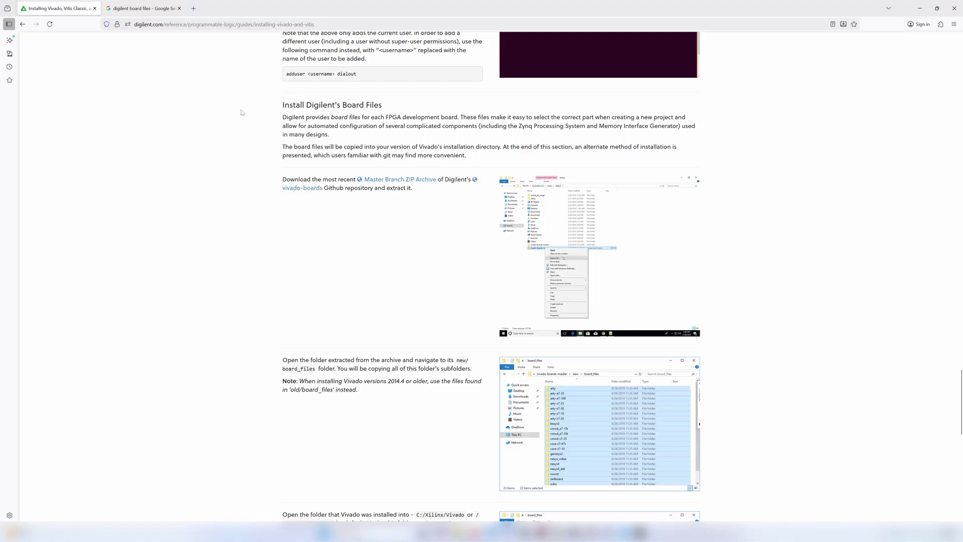
{"action": "scroll", "coordinate": [262, 115], "scroll_direction": "down", "scroll_amount": 2}
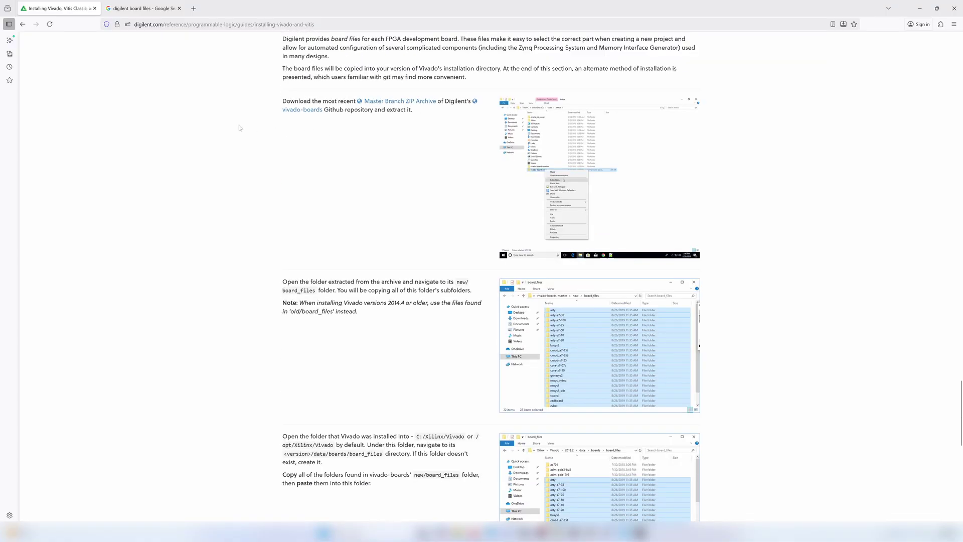
Open the Digilent/vivado-boards GitHub repository from the search results and check its README version notes and new/board_files folder
{"action": "left_click", "coordinate": [150, 9]}
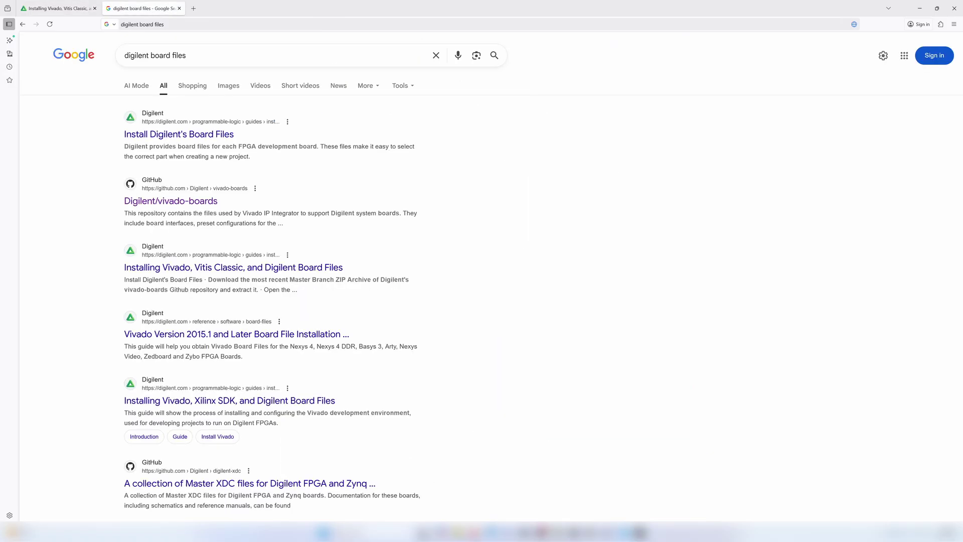
{"action": "left_click", "coordinate": [149, 202]}
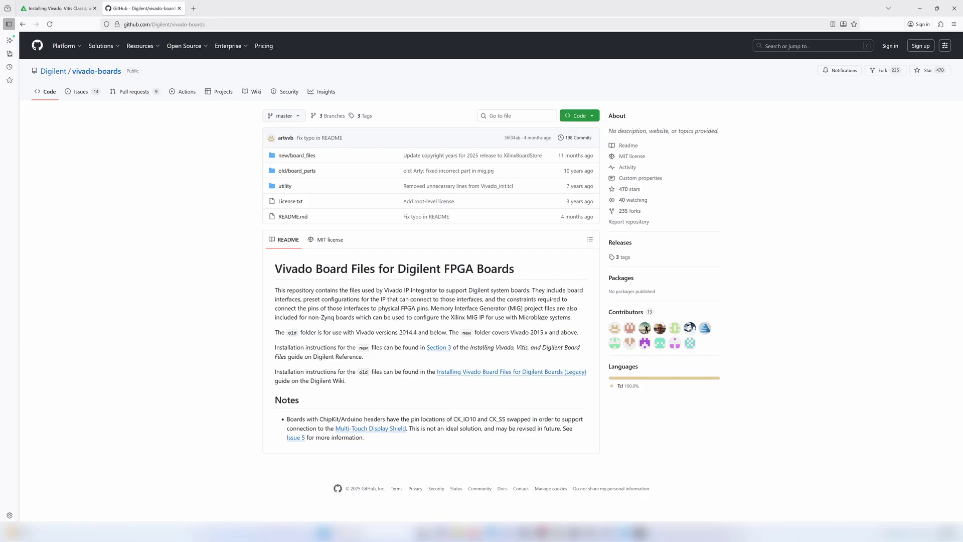
{"action": "left_click_drag", "start_coordinate": [356, 332], "coordinate": [417, 332]}
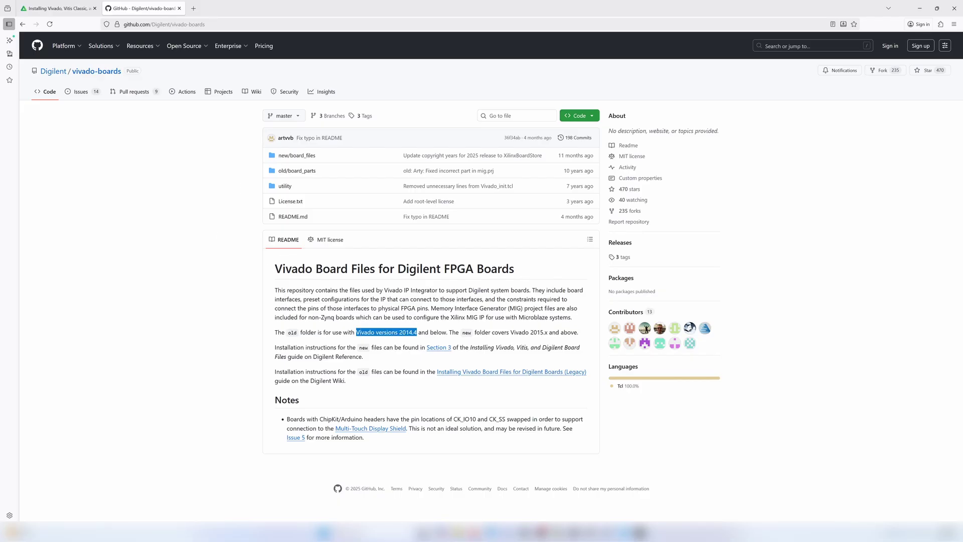
{"action": "left_click", "coordinate": [441, 326]}
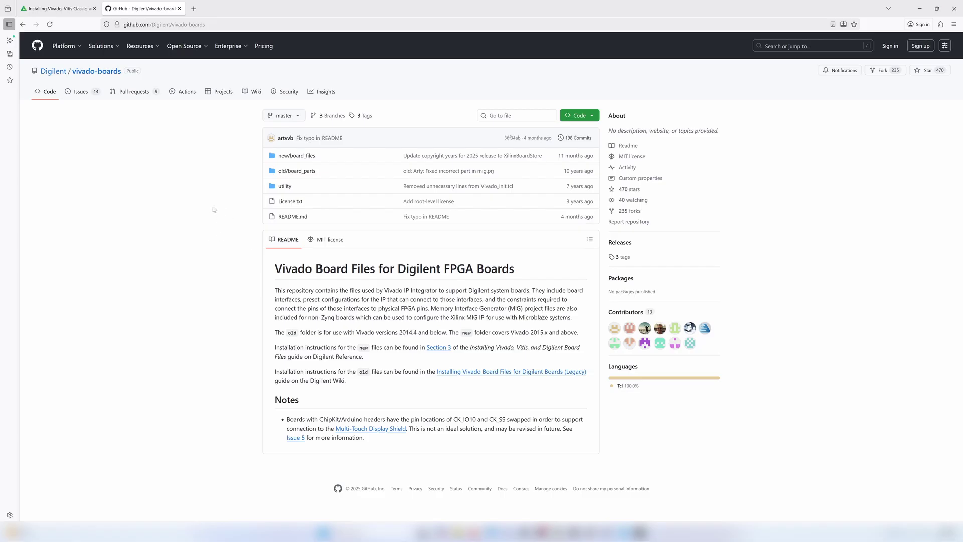
{"action": "left_click", "coordinate": [297, 156]}
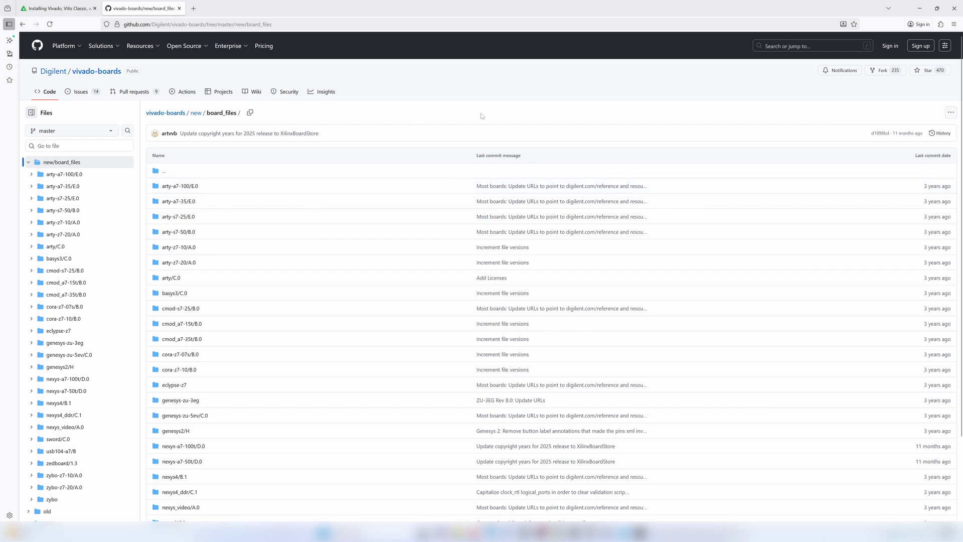
{"action": "key", "text": "alt+Left"}
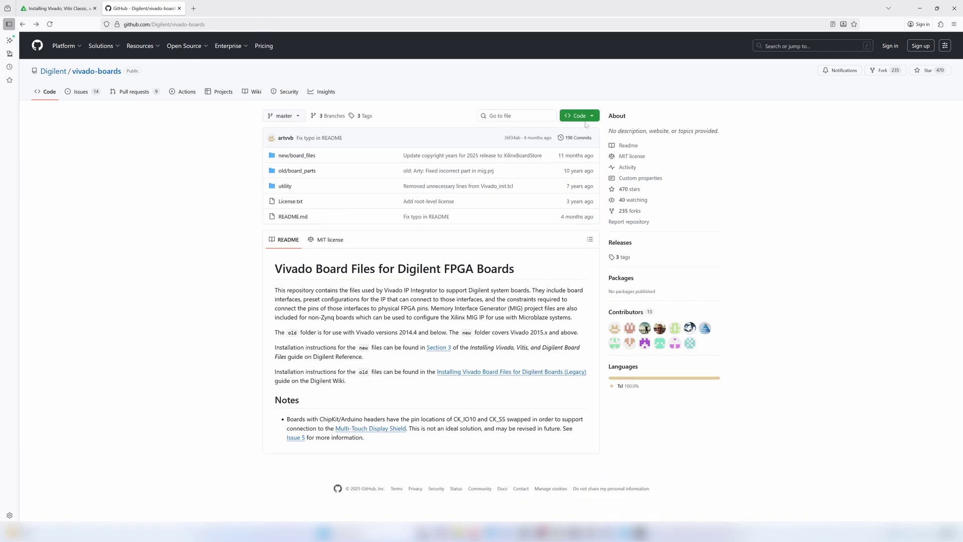
Download the vivado-boards repository as a ZIP and extract the archive into the Downloads folder
{"action": "left_click", "coordinate": [595, 116]}
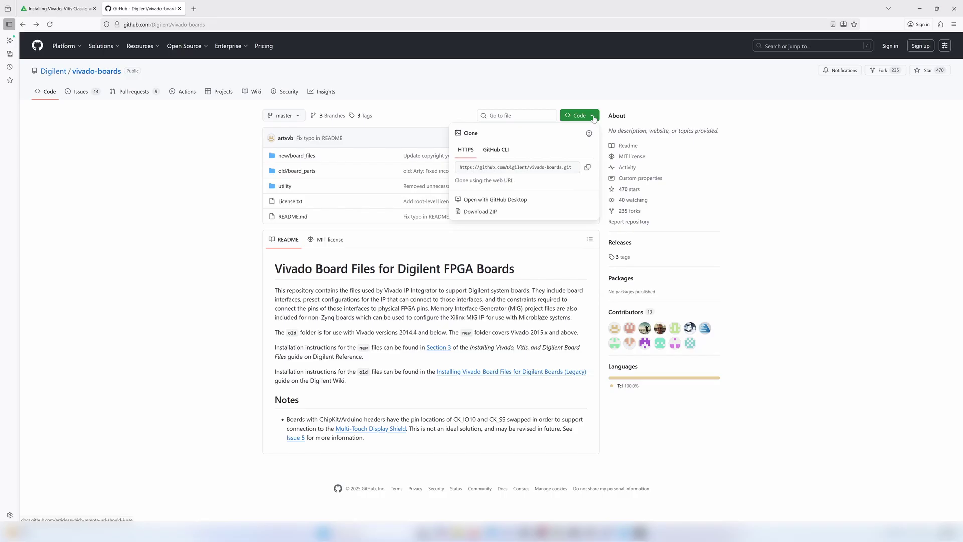
{"action": "left_click", "coordinate": [490, 212]}
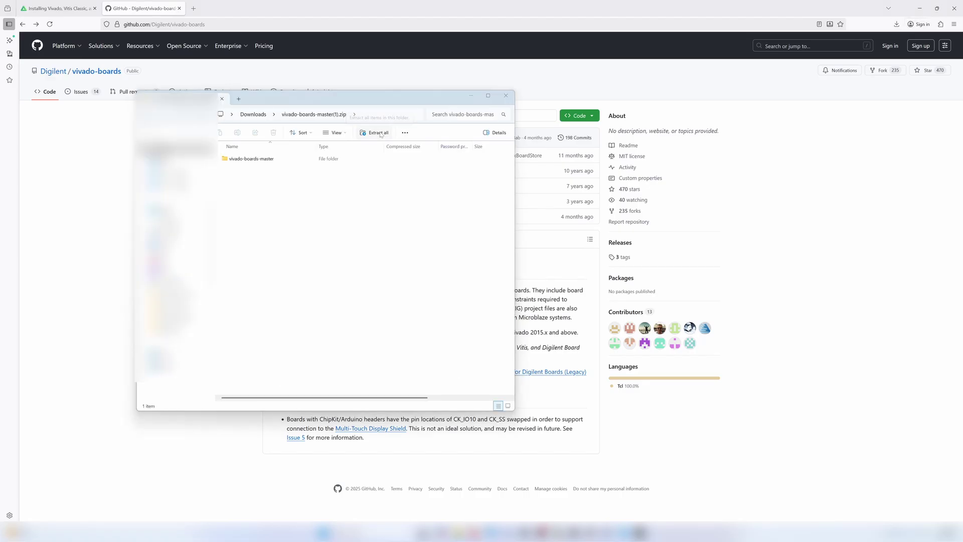
{"action": "left_click", "coordinate": [377, 133]}
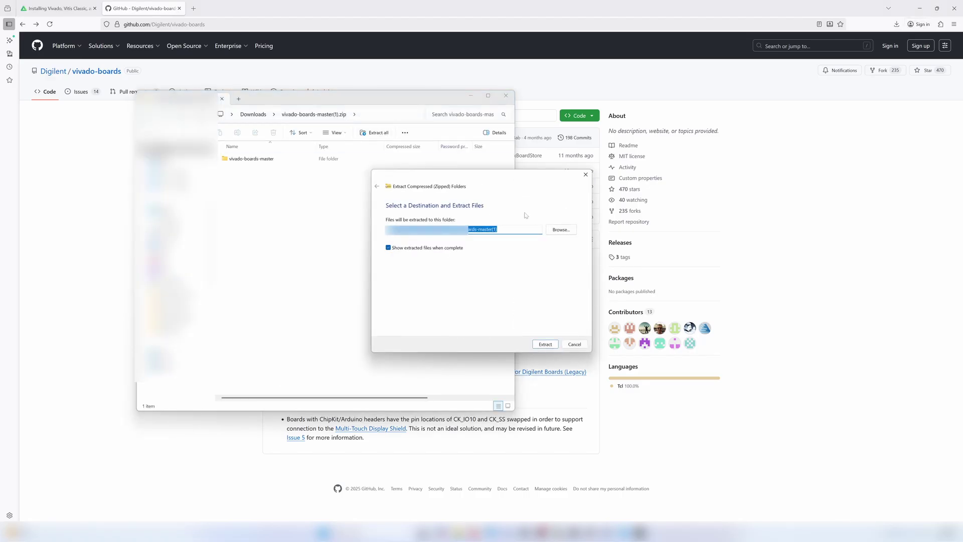
{"action": "left_click", "coordinate": [545, 344]}
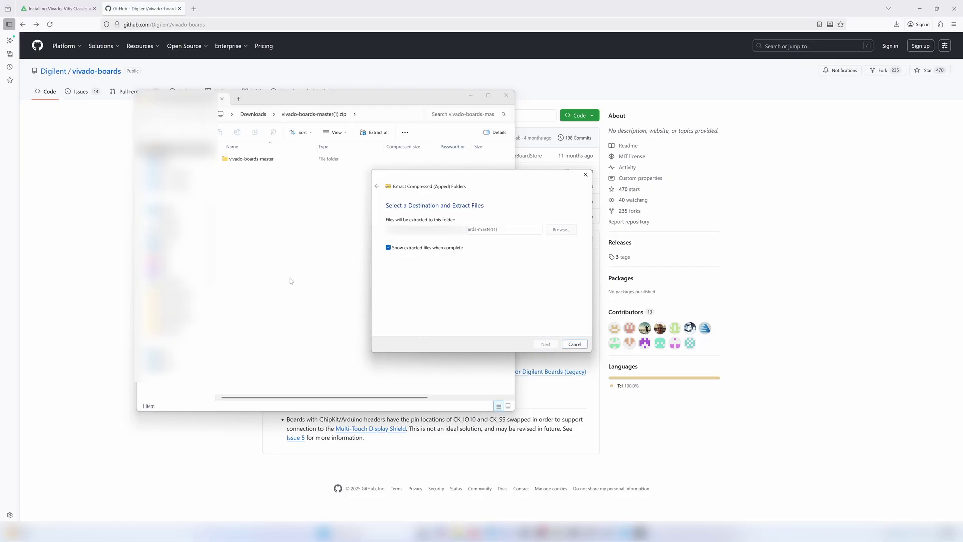
Open the new/board_files folder inside the extracted vivado-boards-master folder
{"action": "left_click", "coordinate": [261, 178]}
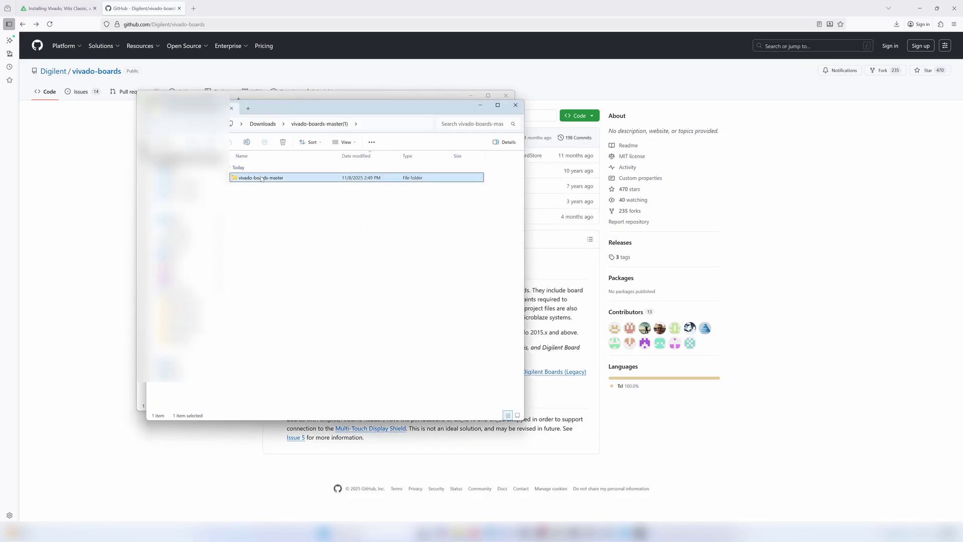
{"action": "double_click", "coordinate": [261, 178]}
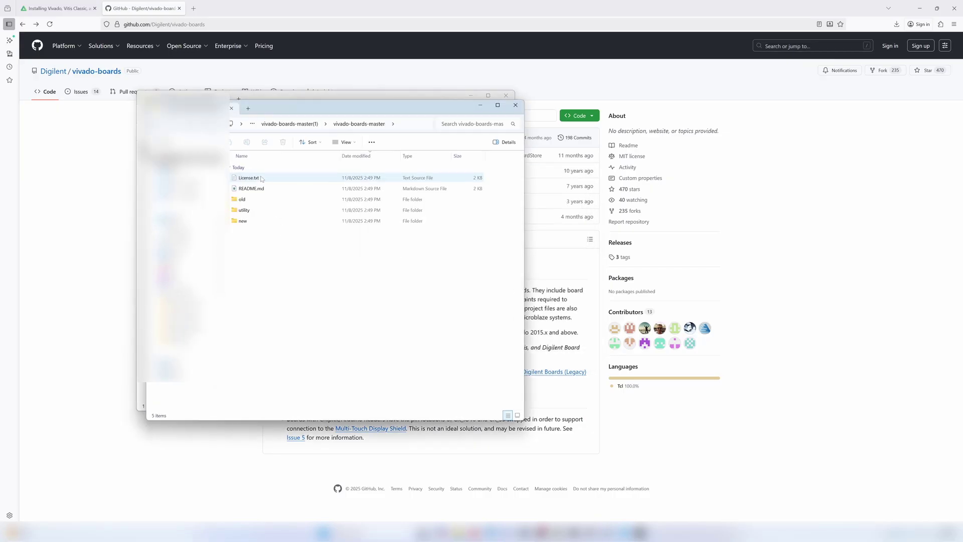
{"action": "double_click", "coordinate": [243, 220]}
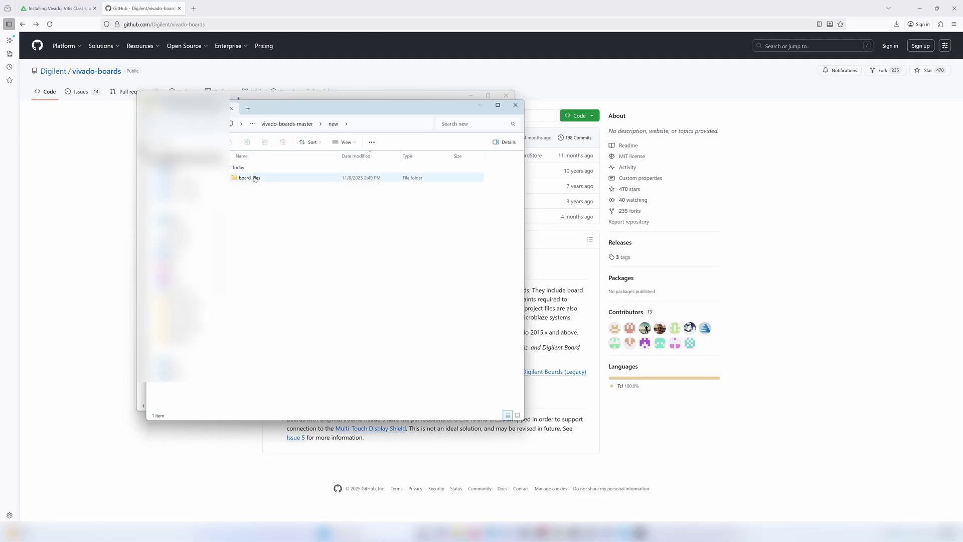
{"action": "double_click", "coordinate": [255, 179]}
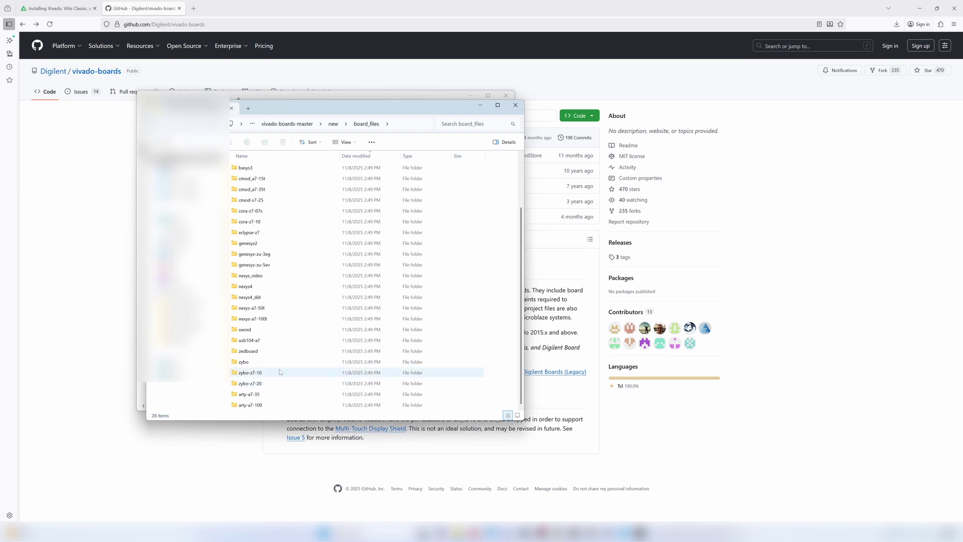
Copy all board folders inside the extracted vivado-boards-master new/board_files folder
{"action": "scroll", "coordinate": [299, 276], "scroll_direction": "up", "scroll_amount": 3}
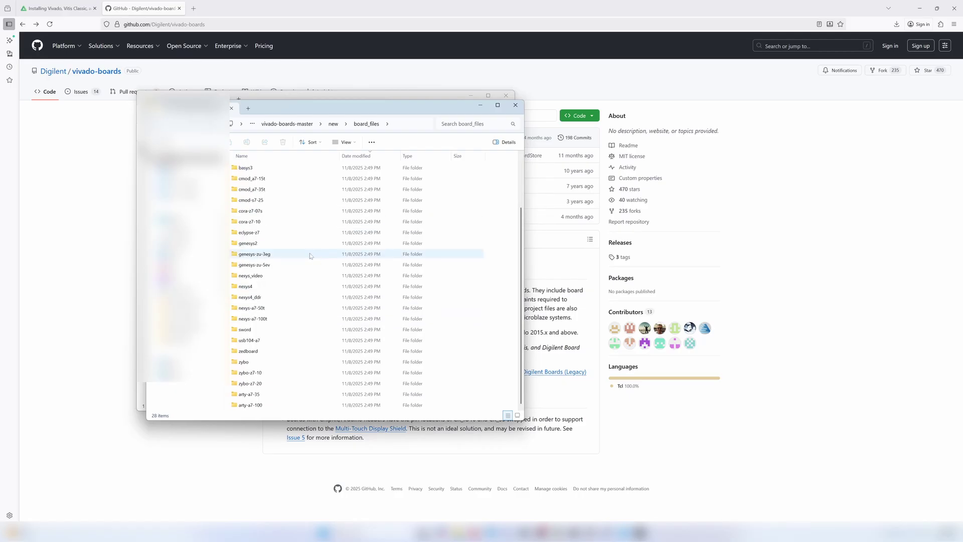
{"action": "scroll", "coordinate": [323, 261], "scroll_direction": "down", "scroll_amount": 3}
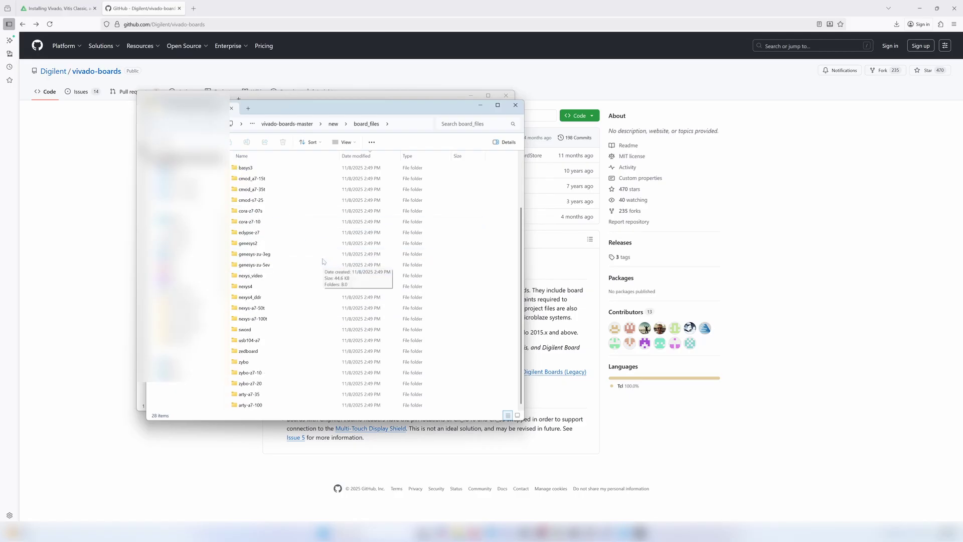
{"action": "key", "text": "ctrl+a"}
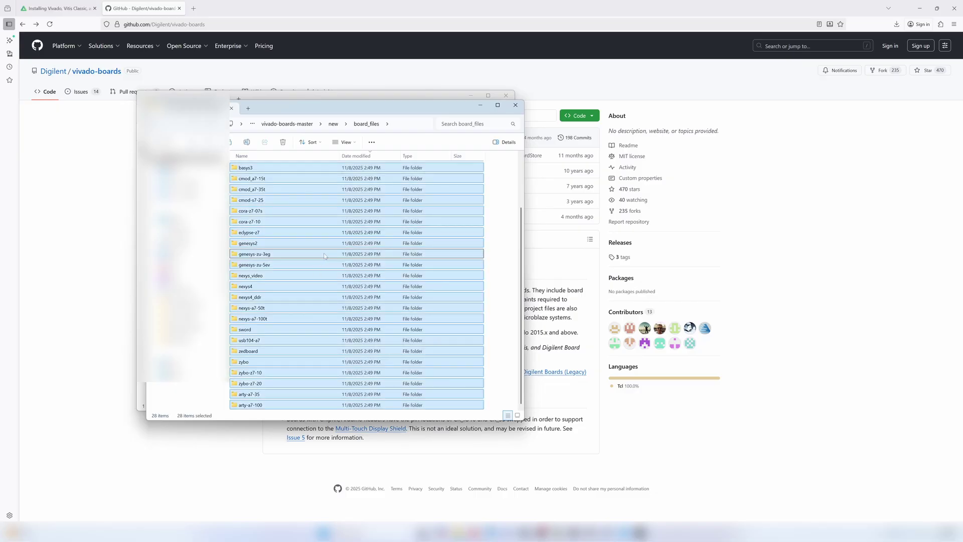
{"action": "left_click", "coordinate": [496, 226]}
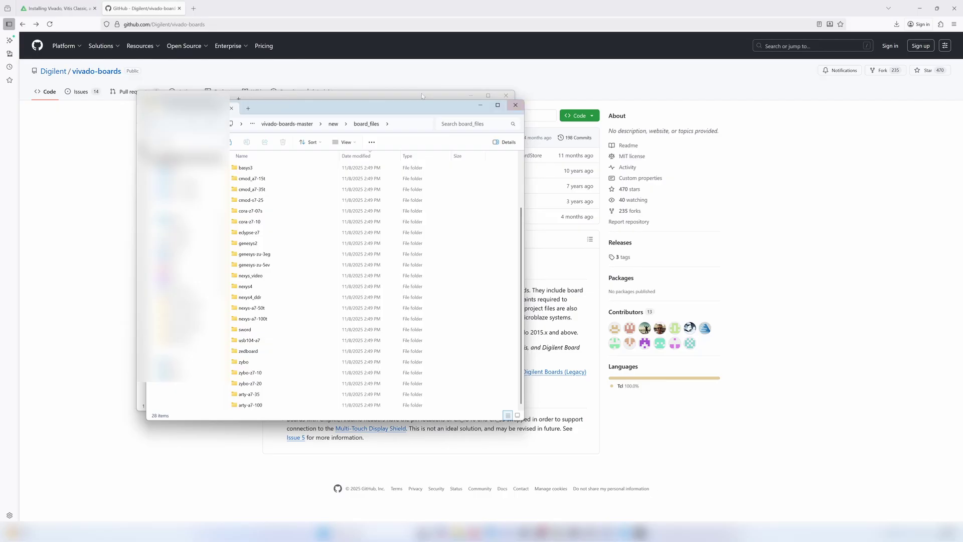
Check the installation guide for the board files' destination and open the folder C:\Xilinx\Vivado\2023.2\data\boards in File Explorer
{"action": "left_click", "coordinate": [80, 9]}
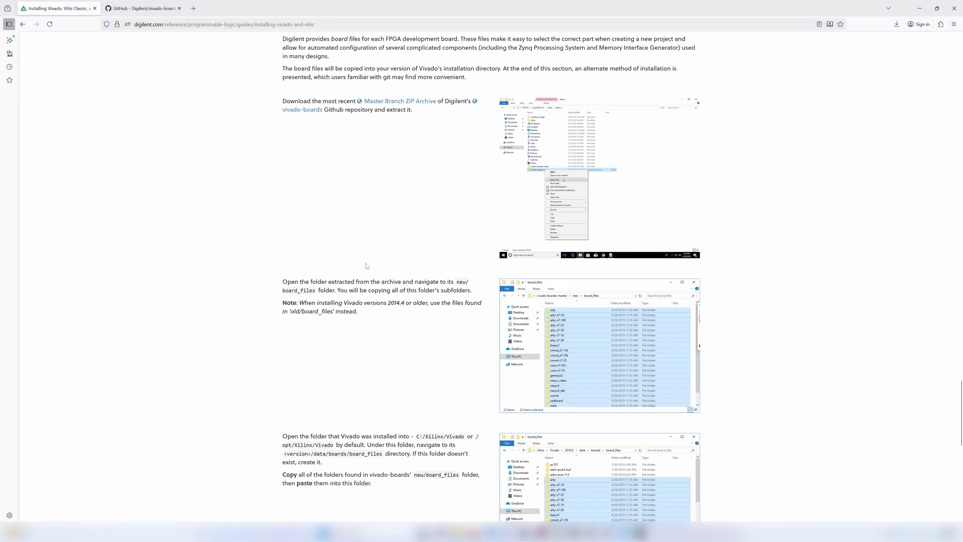
{"action": "scroll", "coordinate": [334, 329], "scroll_direction": "down", "scroll_amount": 3}
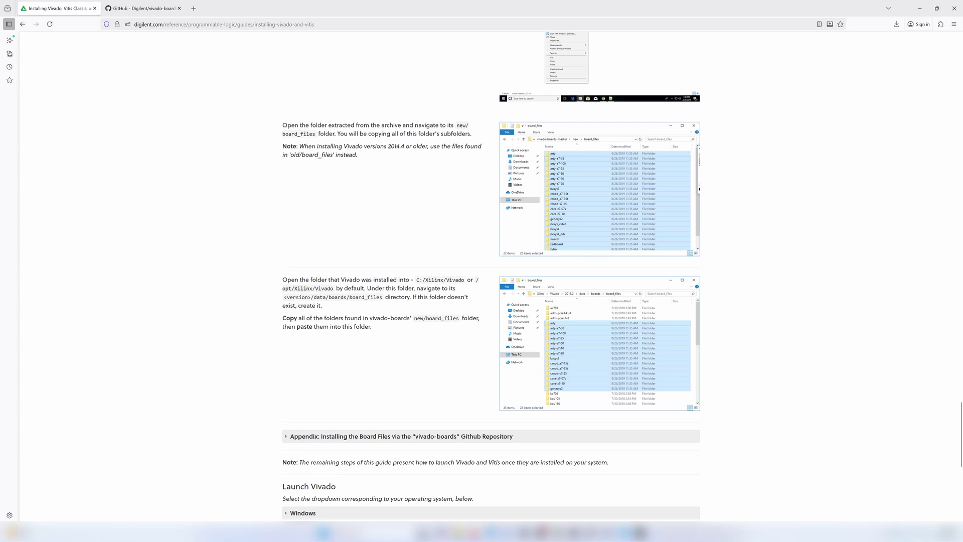
{"action": "key", "text": "alt+Tab"}
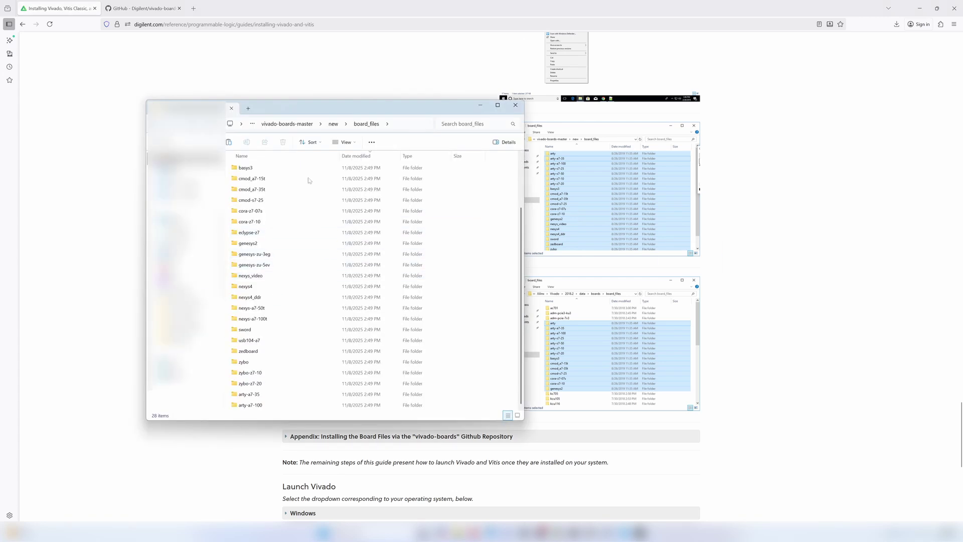
{"action": "left_click", "coordinate": [186, 291]}
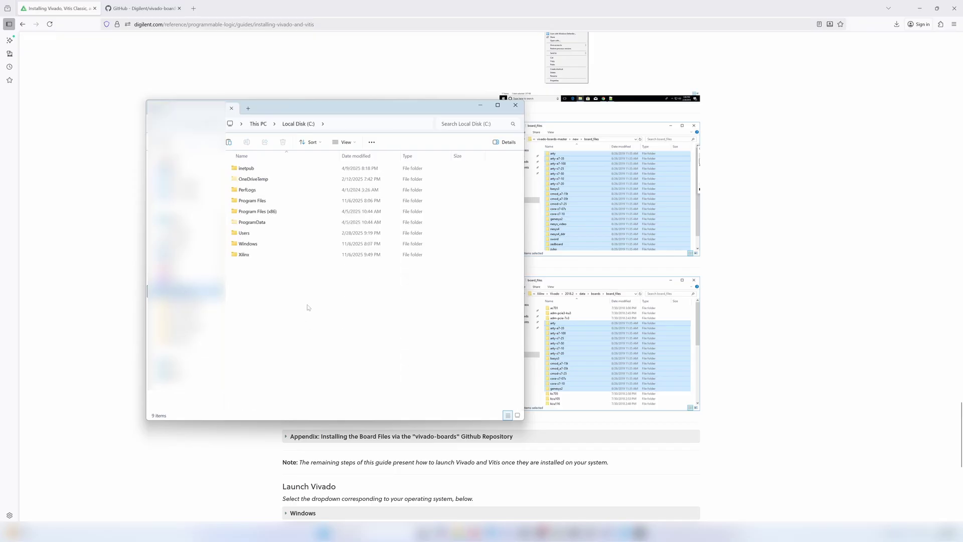
{"action": "double_click", "coordinate": [244, 255]}
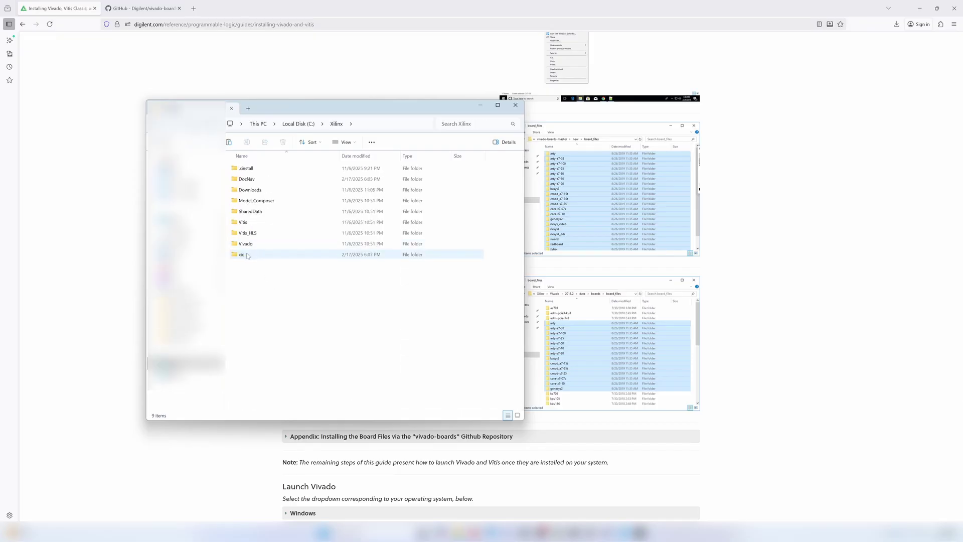
{"action": "double_click", "coordinate": [249, 244]}
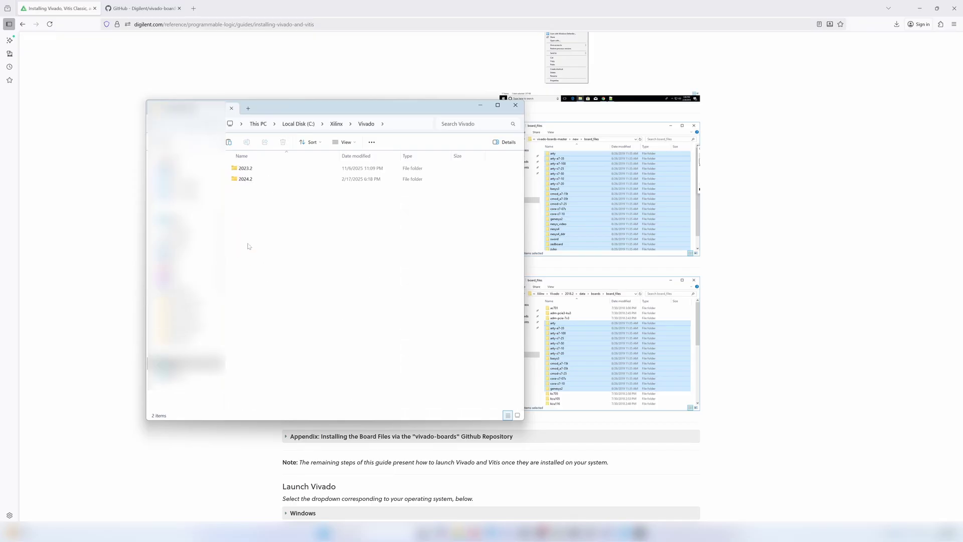
{"action": "double_click", "coordinate": [261, 171]}
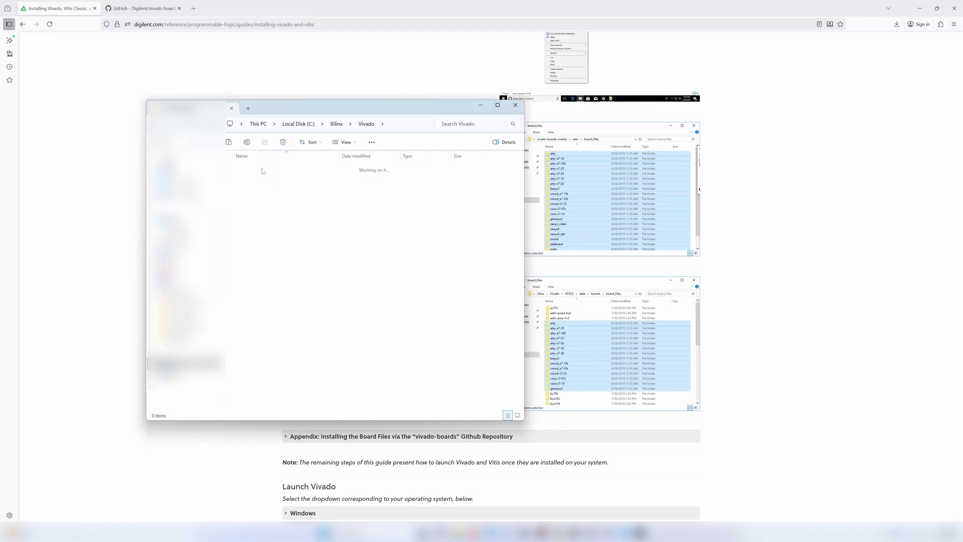
{"action": "left_click_drag", "start_coordinate": [307, 106], "coordinate": [689, 82]}
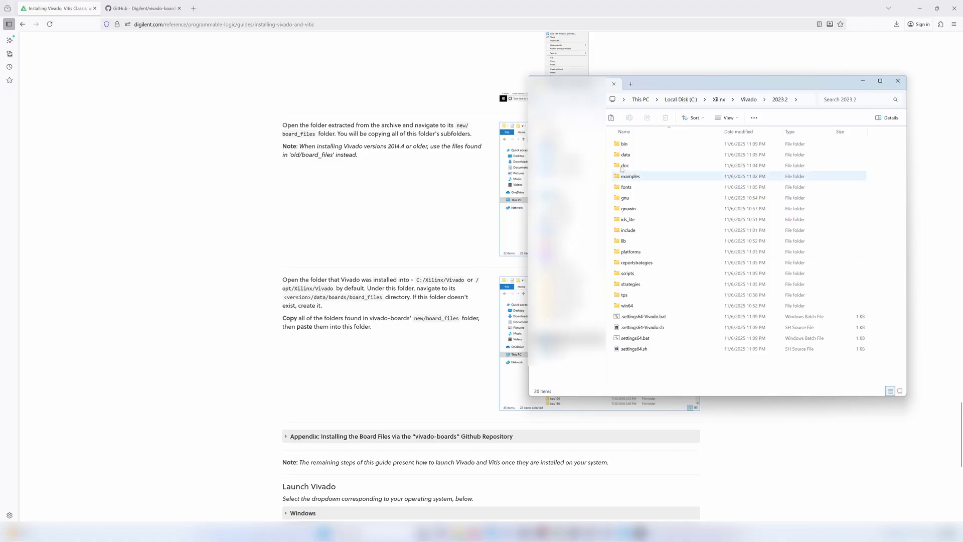
{"action": "double_click", "coordinate": [645, 155]}
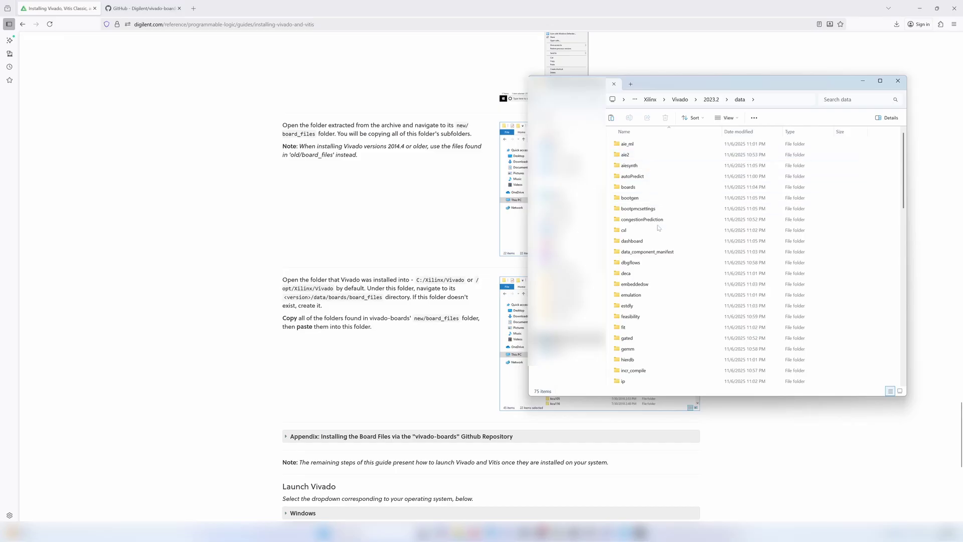
{"action": "left_click", "coordinate": [650, 190]}
{"action": "double_click", "coordinate": [650, 190]}
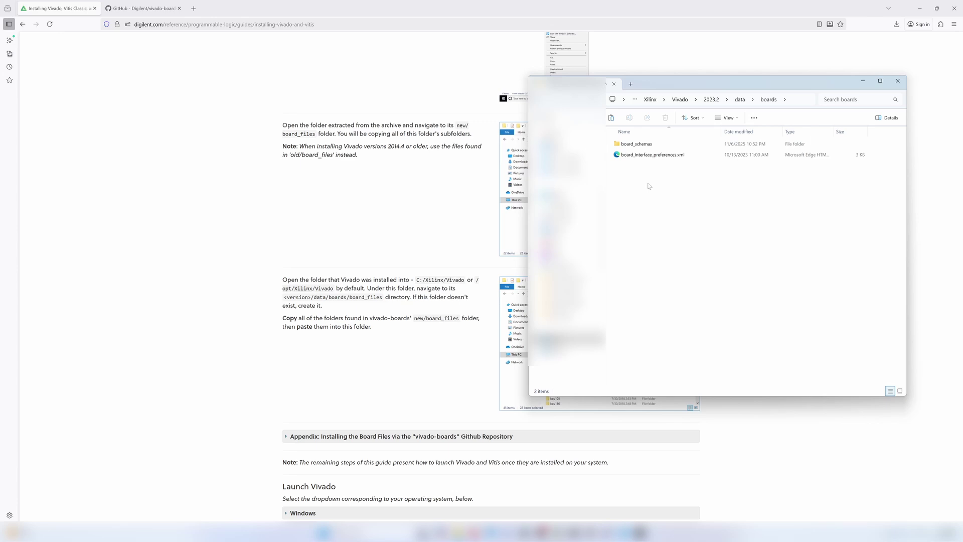
Create a new folder named board_files inside Vivado's 2023.2 data\boards directory
{"action": "right_click", "coordinate": [648, 190]}
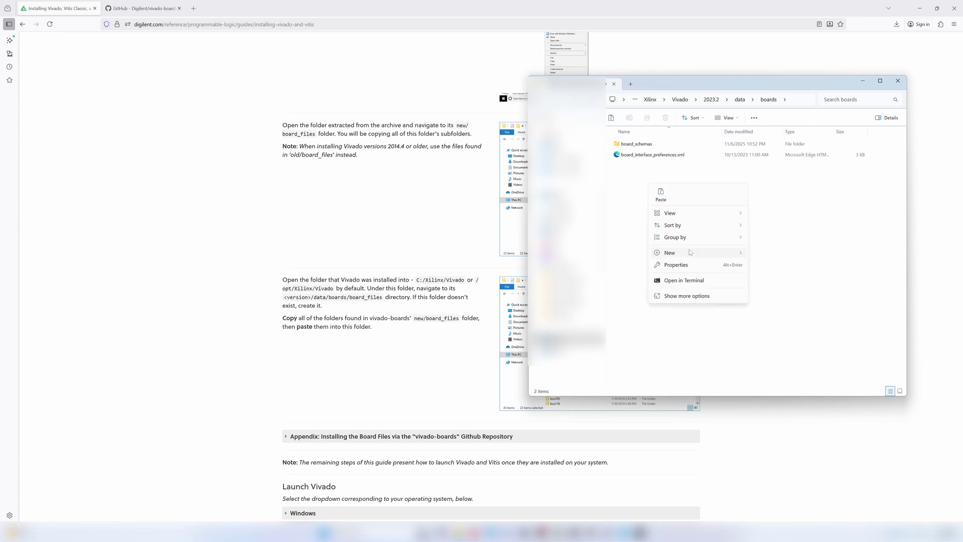
{"action": "mouse_move", "coordinate": [690, 253]}
{"action": "left_click", "coordinate": [773, 255]}
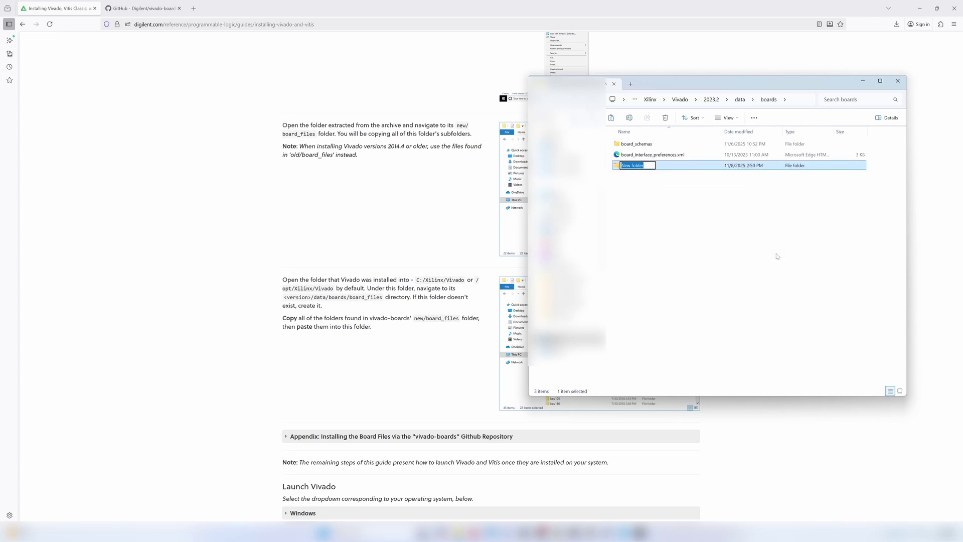
{"action": "type", "text": "board_files"}
{"action": "key", "text": "Return"}
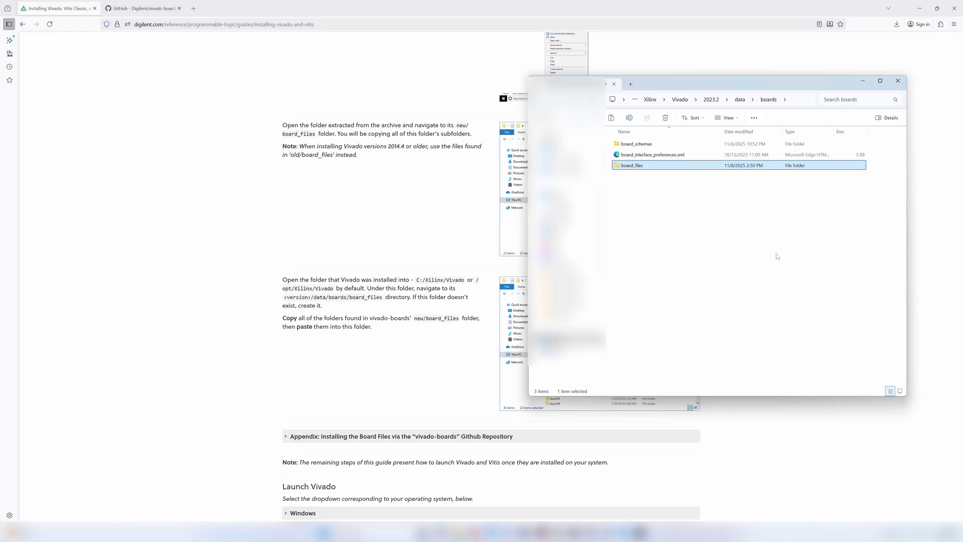
Paste the copied Digilent board folders into the new board_files folder and close the File Explorer window
{"action": "double_click", "coordinate": [636, 168]}
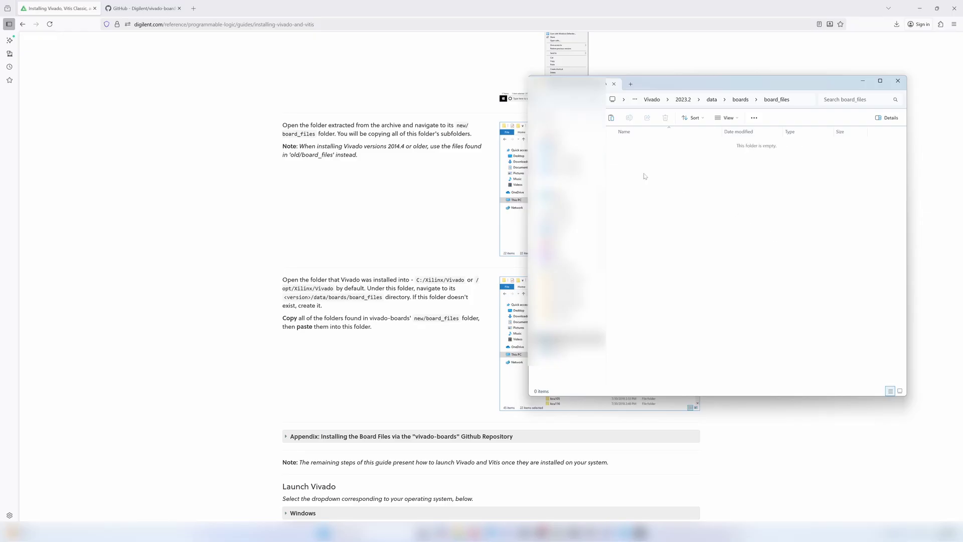
{"action": "key", "text": "ctrl+v"}
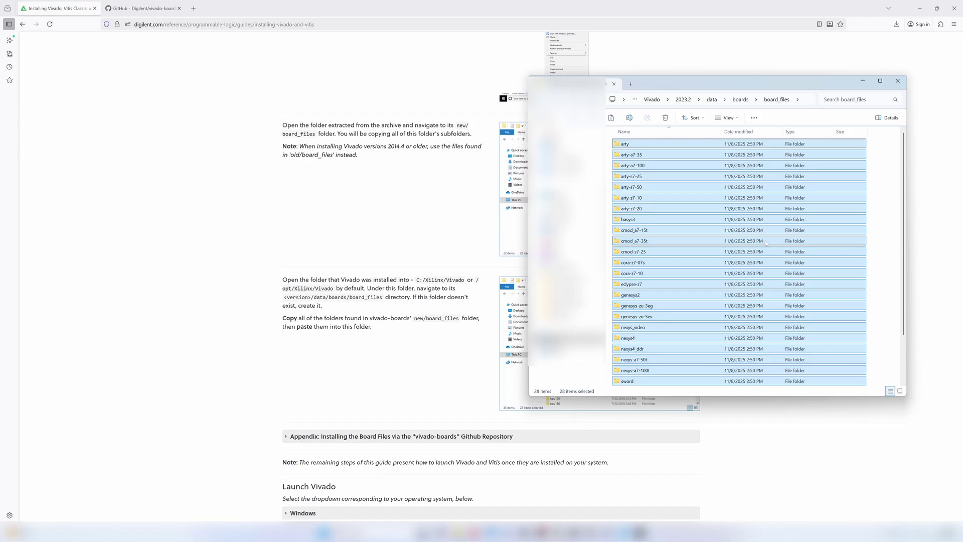
{"action": "left_click", "coordinate": [891, 212]}
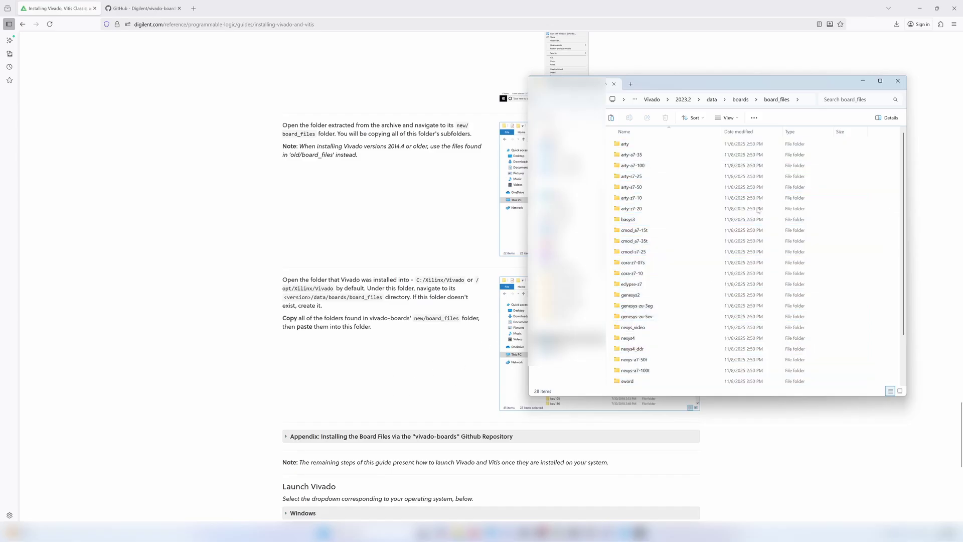
{"action": "left_click", "coordinate": [898, 81]}
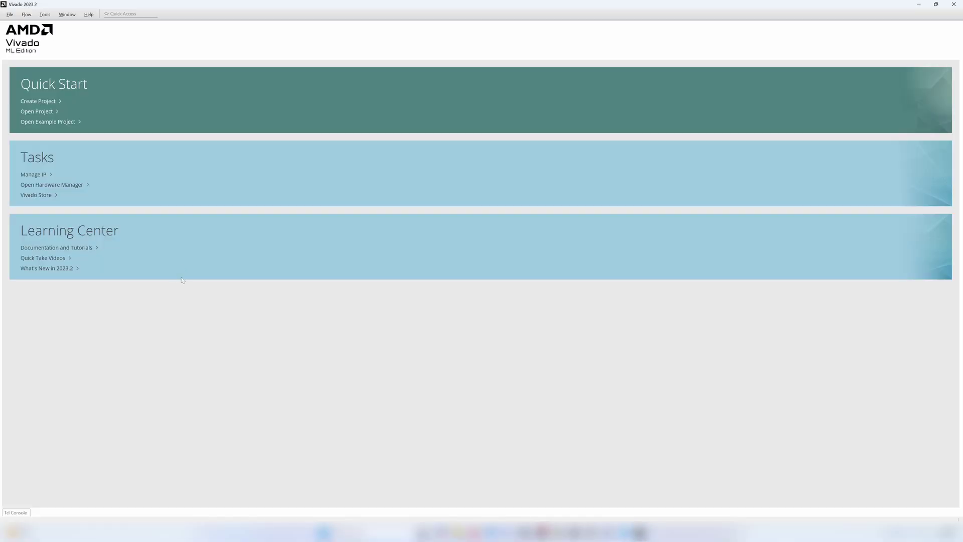
Start a new RTL project in Vivado 2023.2 without adding sources or constraints, and proceed to the default part selection
{"action": "left_click", "coordinate": [45, 104]}
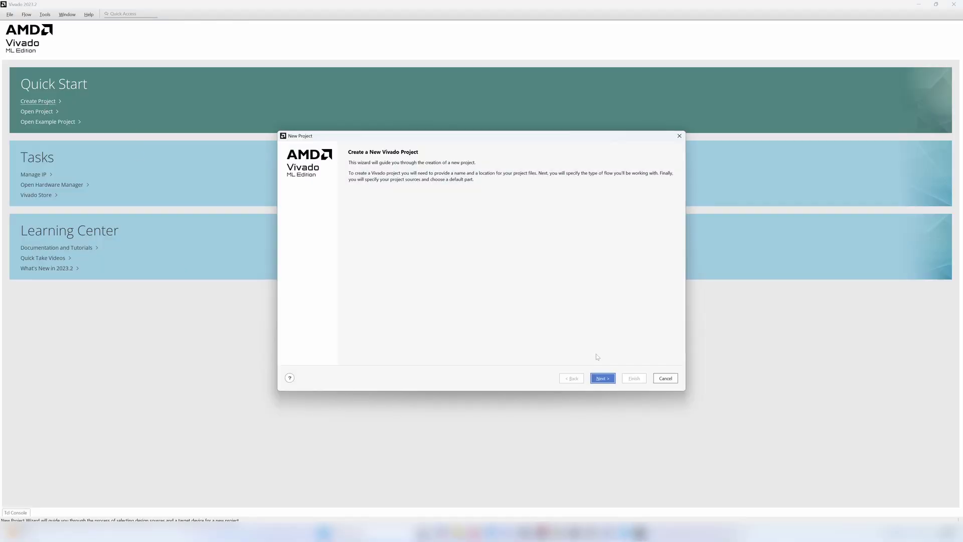
{"action": "left_click", "coordinate": [607, 379]}
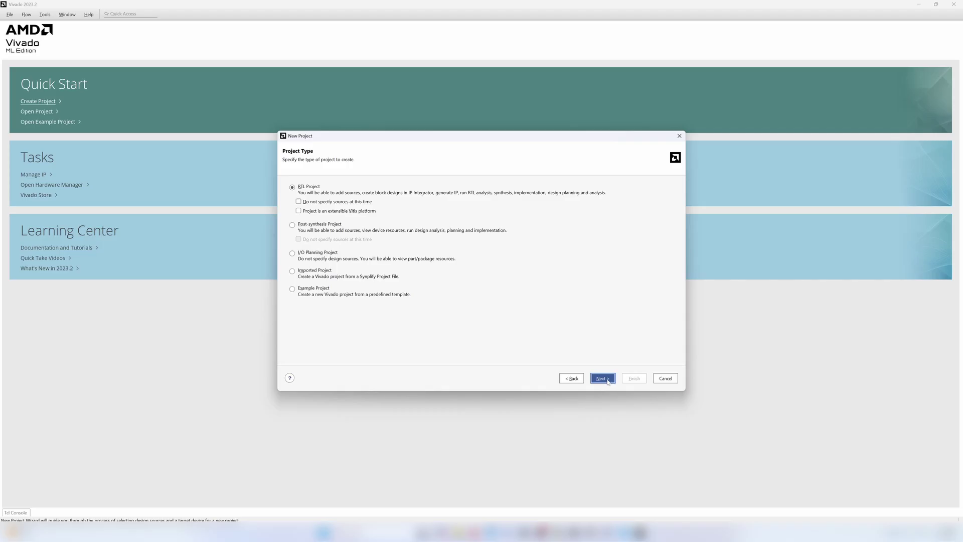
{"action": "left_click", "coordinate": [608, 379]}
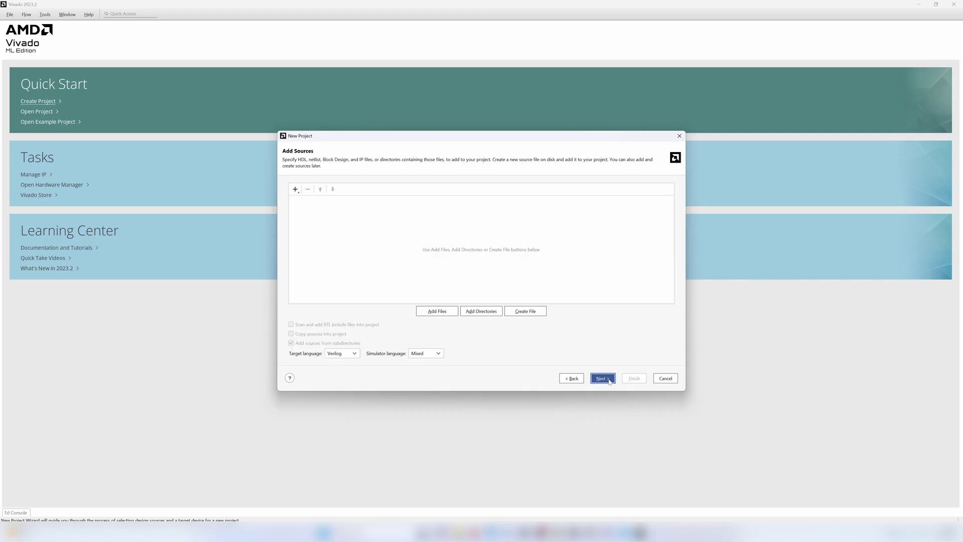
{"action": "left_click", "coordinate": [608, 379]}
{"action": "left_click", "coordinate": [607, 380]}
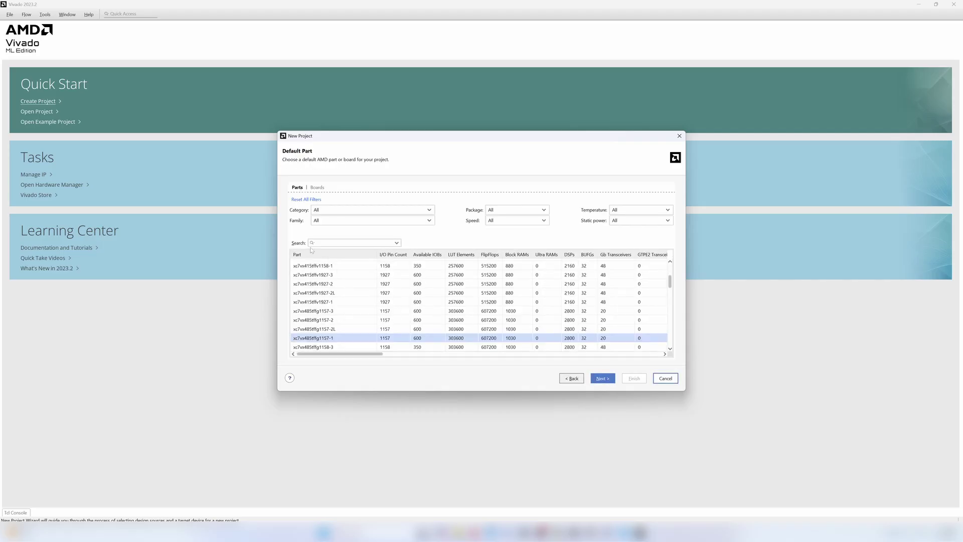
Search the boards for zybo, choose Zybo Z7-20 as the project's default board, and finish creating the project
{"action": "left_click", "coordinate": [317, 187]}
{"action": "left_click", "coordinate": [323, 259]}
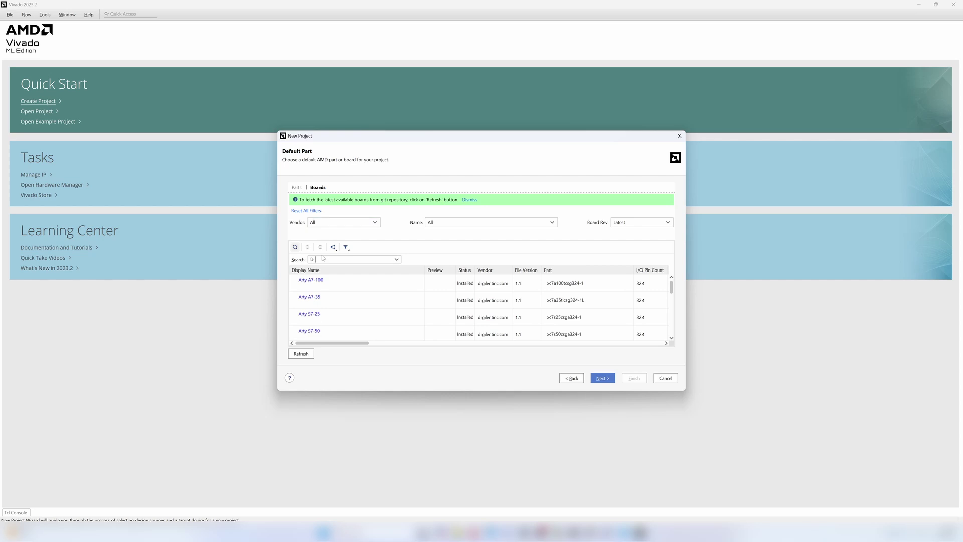
{"action": "type", "text": "zybo"}
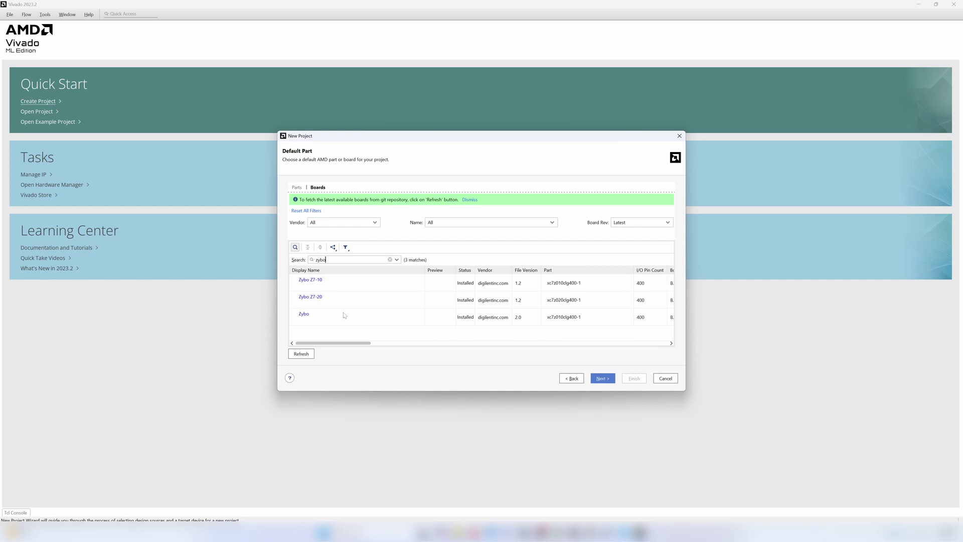
{"action": "left_click", "coordinate": [348, 306]}
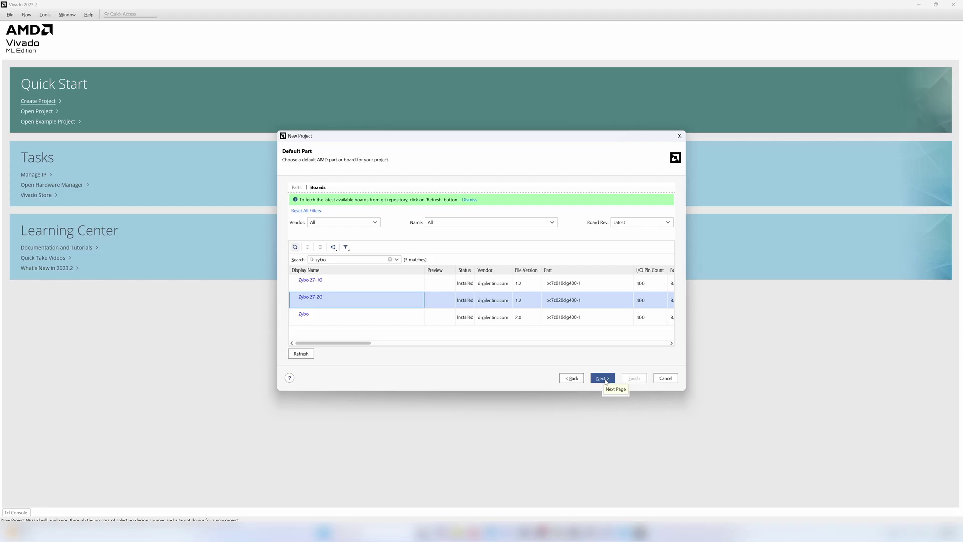
{"action": "left_click", "coordinate": [603, 378]}
{"action": "left_click", "coordinate": [633, 378]}
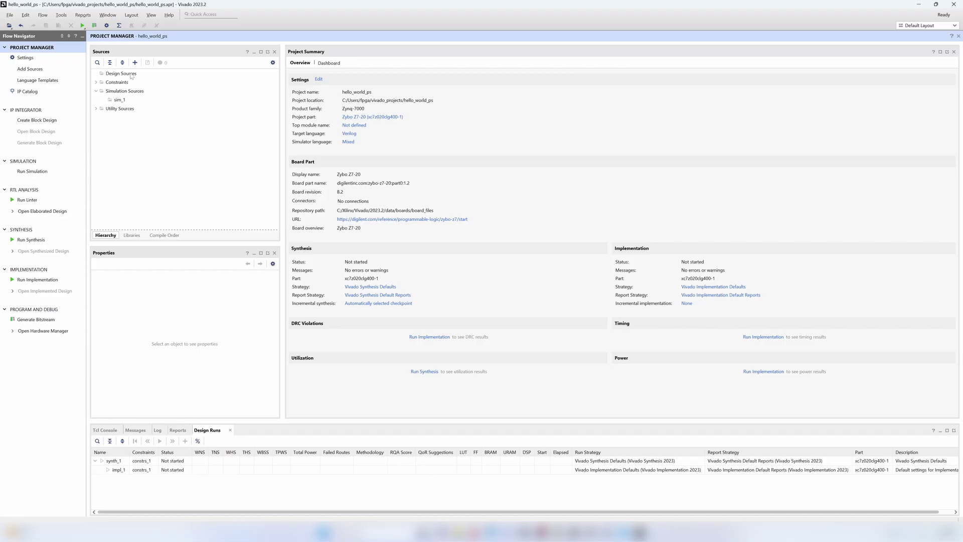
Examine the contents of the Constraints and Utility Sources groups in the project's source hierarchy
{"action": "left_click", "coordinate": [96, 83]}
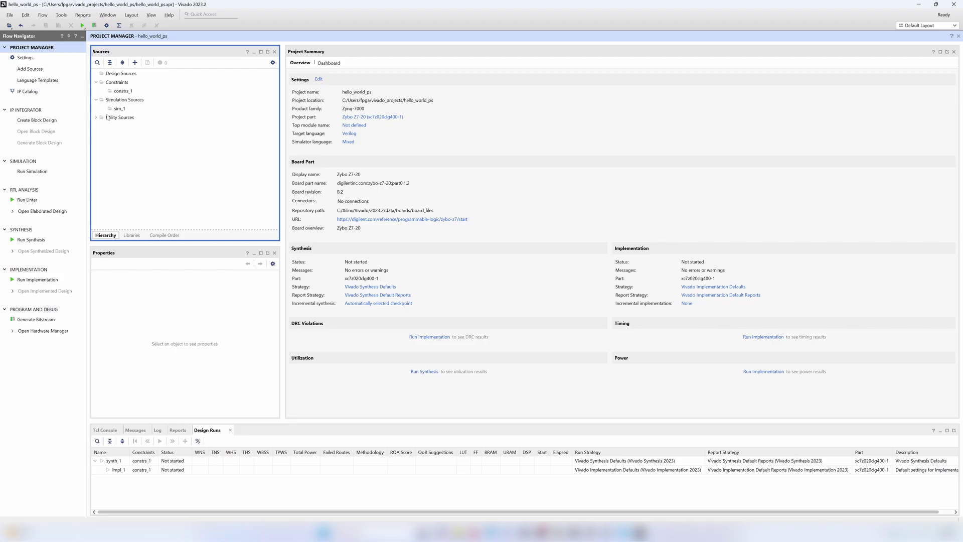
{"action": "left_click", "coordinate": [96, 118]}
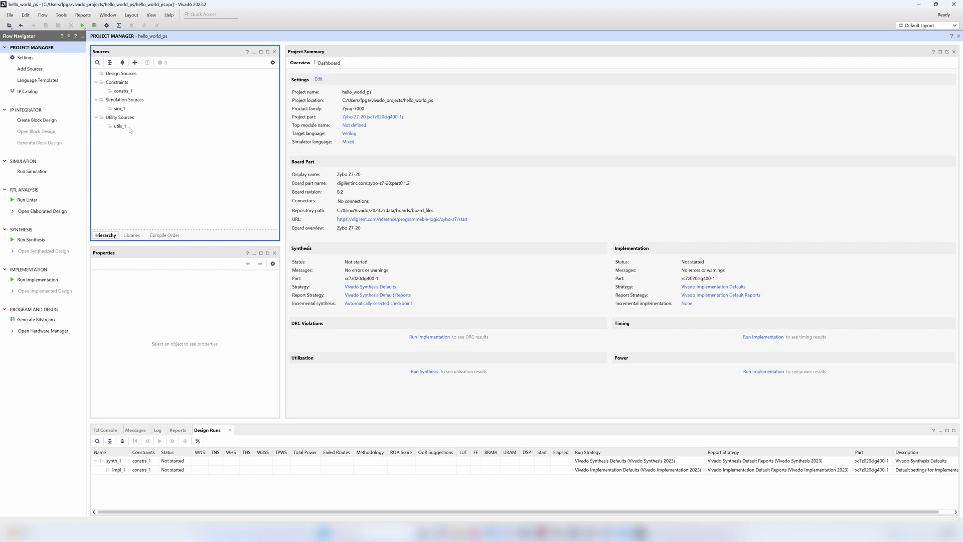
{"action": "left_click", "coordinate": [95, 117]}
Create a block design named ps_only, local to the project and in the Design Sources set
{"action": "left_click", "coordinate": [40, 121]}
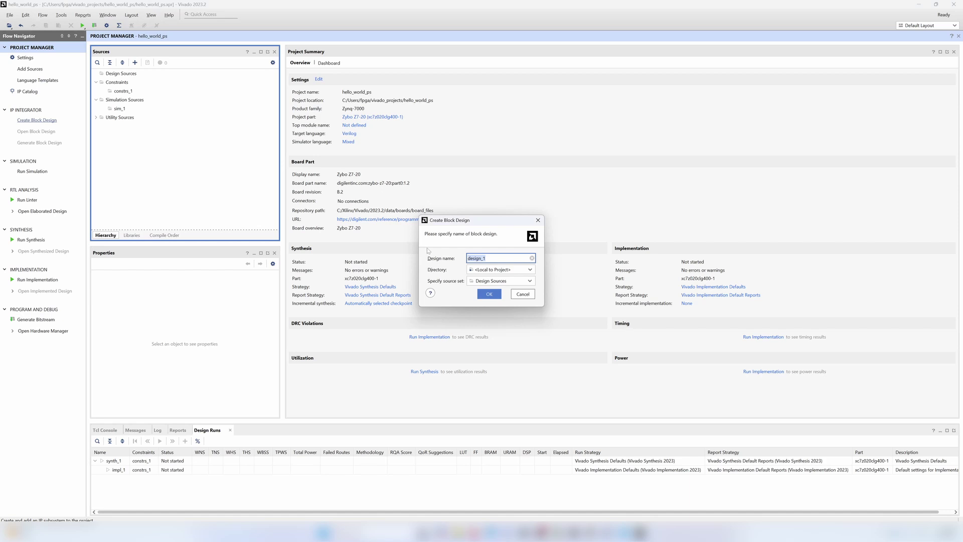
{"action": "type", "text": "ps_only"}
{"action": "left_click", "coordinate": [489, 294]}
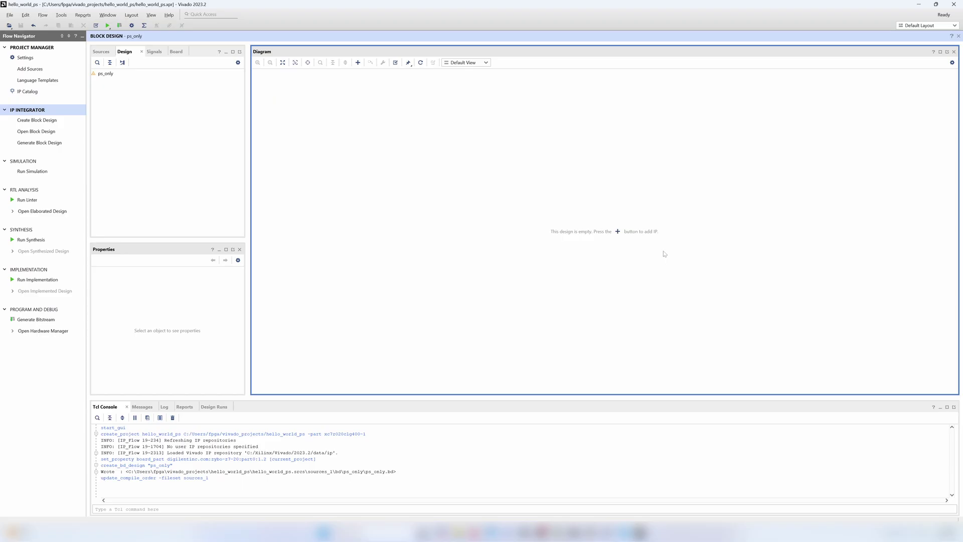
Add a ZYNQ7 Processing System to the ps_only block design and review its default configuration without changing it
{"action": "left_click", "coordinate": [618, 232]}
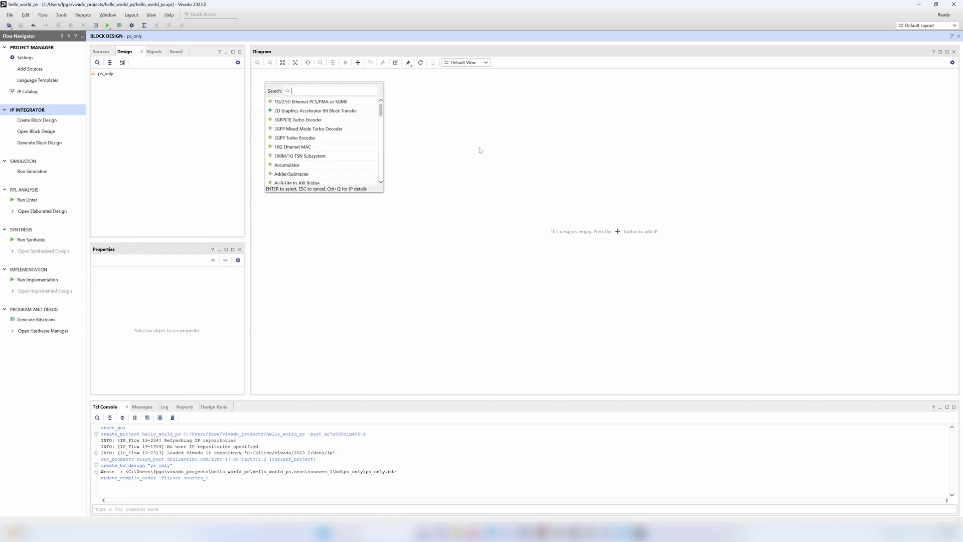
{"action": "type", "text": "zynq"}
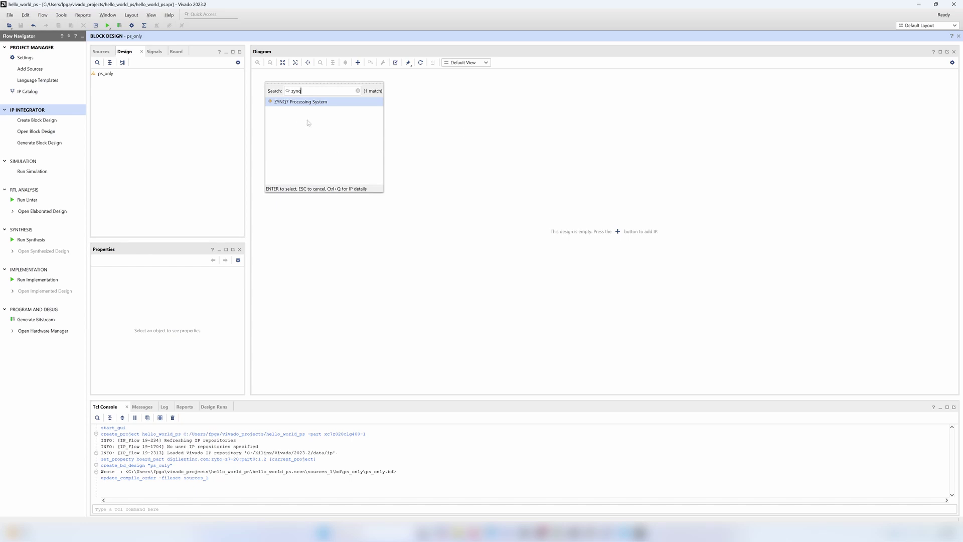
{"action": "double_click", "coordinate": [301, 102]}
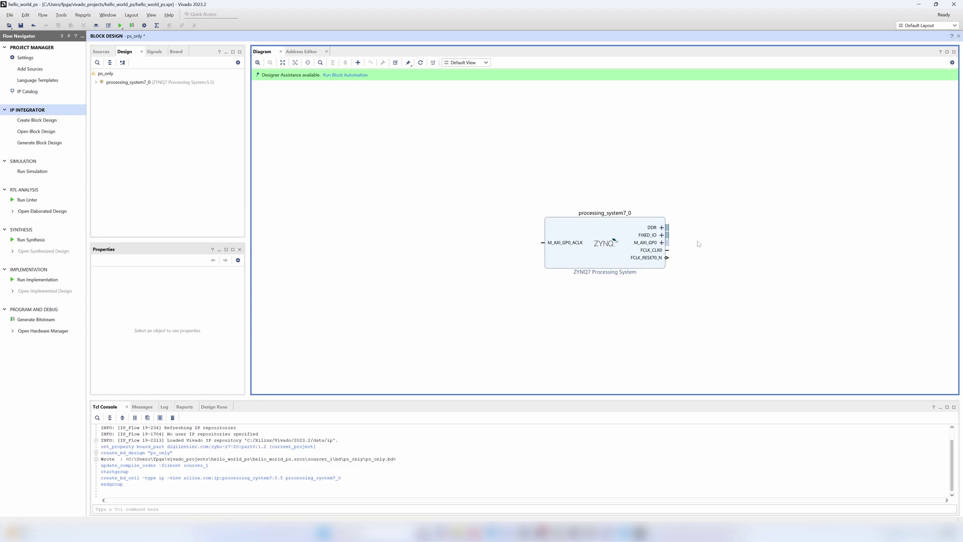
{"action": "double_click", "coordinate": [618, 259]}
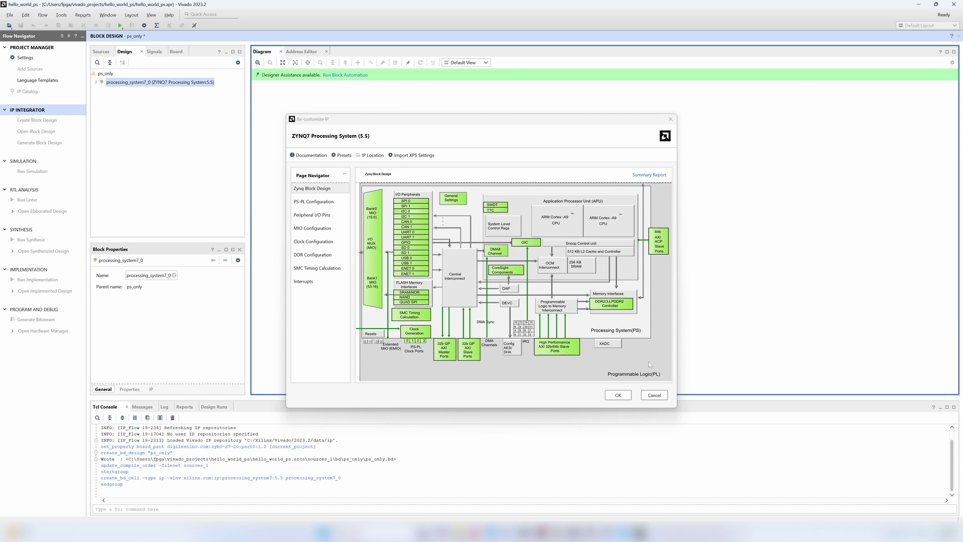
{"action": "left_click", "coordinate": [656, 395]}
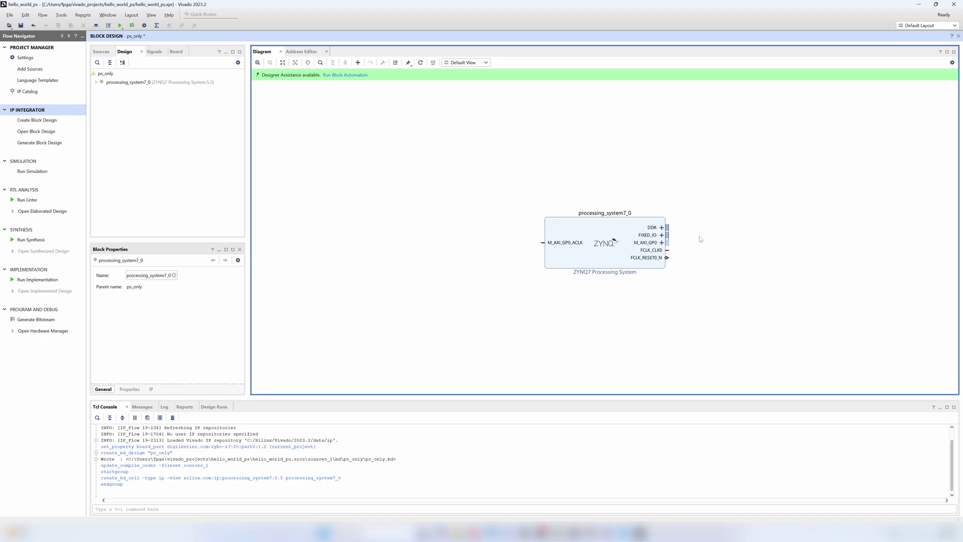
{"action": "double_click", "coordinate": [606, 261]}
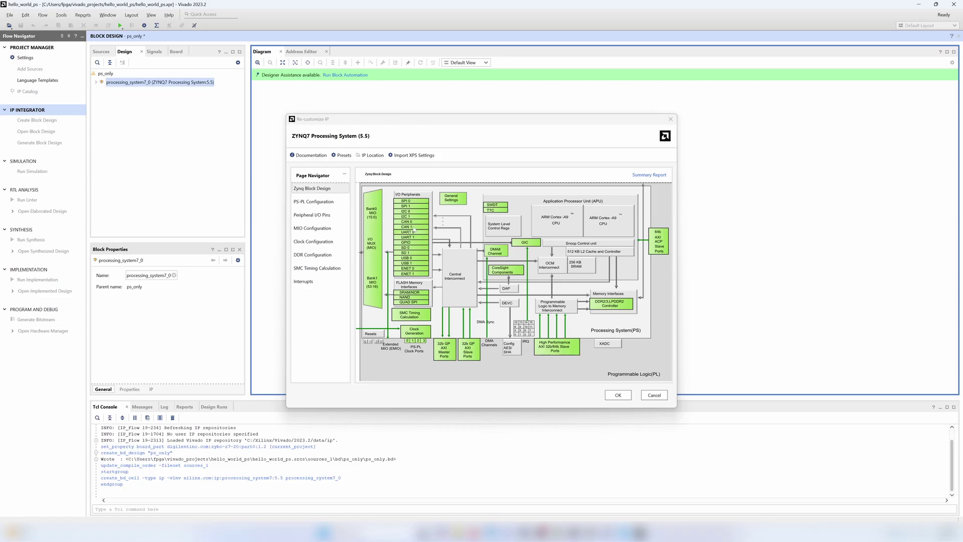
{"action": "left_click", "coordinate": [663, 394]}
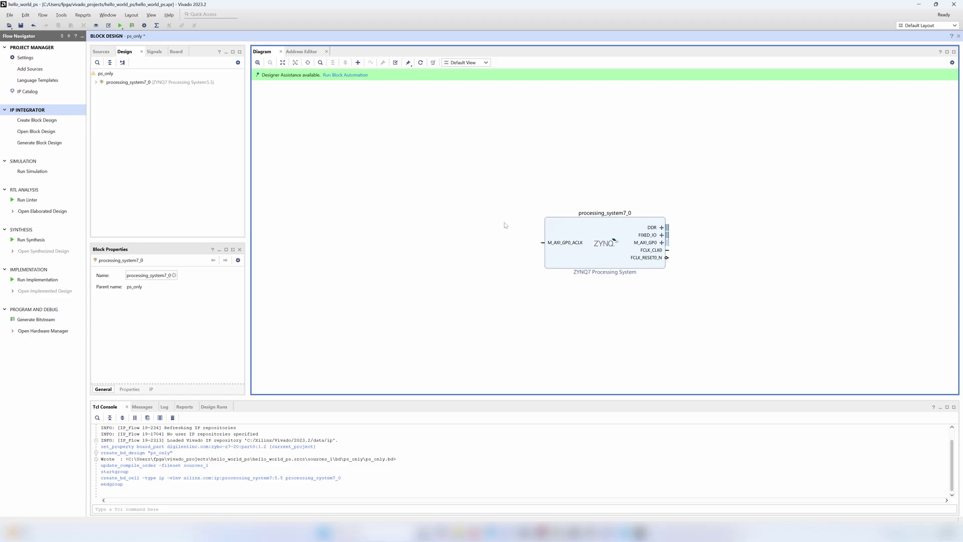
Run block automation on the processing system with the board preset and external FIXED_IO and DDR, then inspect both interfaces' signals
{"action": "left_click", "coordinate": [346, 76]}
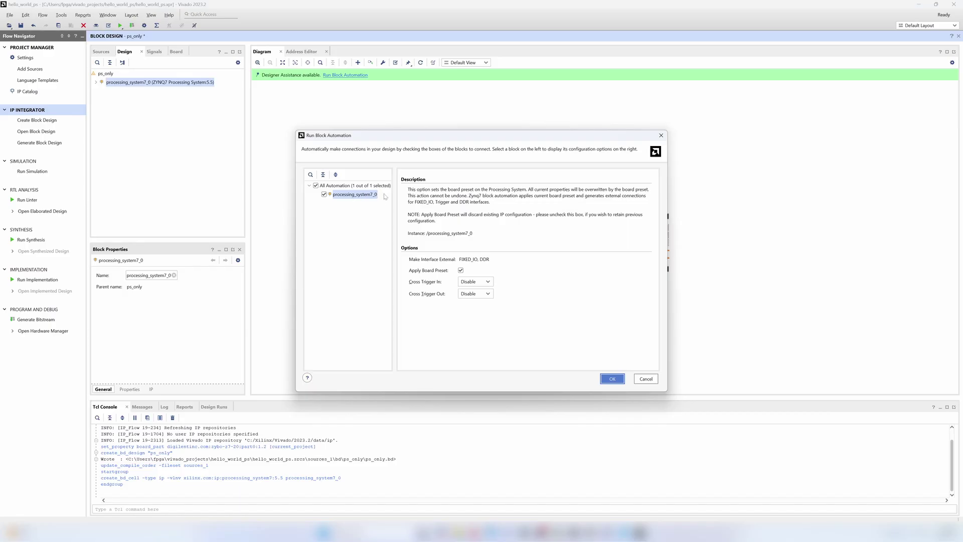
{"action": "left_click", "coordinate": [612, 378]}
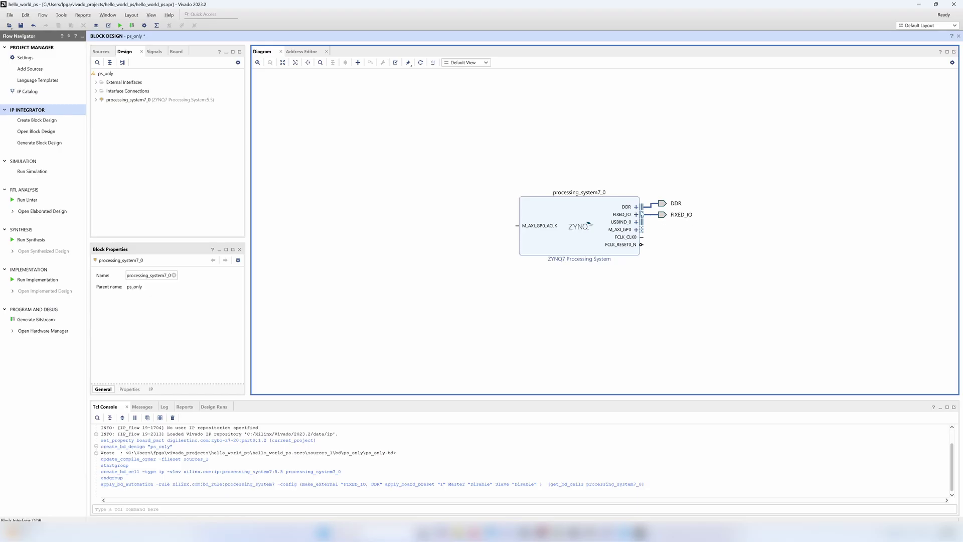
{"action": "left_click", "coordinate": [635, 207]}
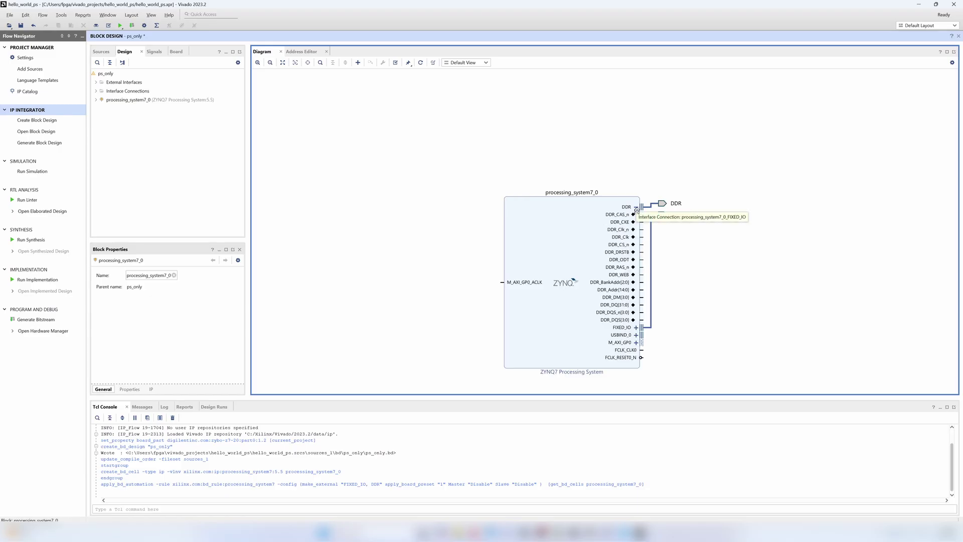
{"action": "left_click", "coordinate": [636, 208]}
{"action": "left_click", "coordinate": [636, 214]}
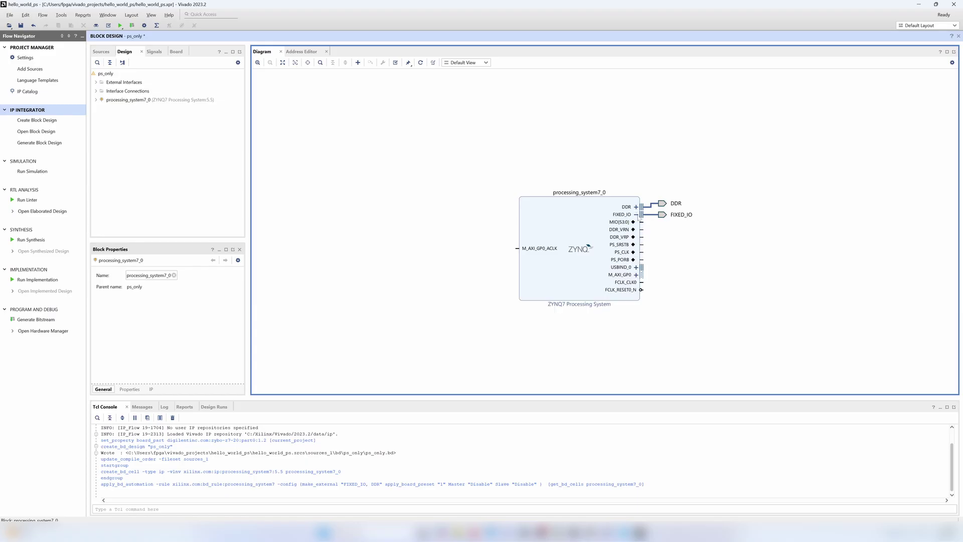
Review the processing system's MIO settings for SD 0 and disable the FCLK_CLK0 PL fabric clock
{"action": "double_click", "coordinate": [599, 226]}
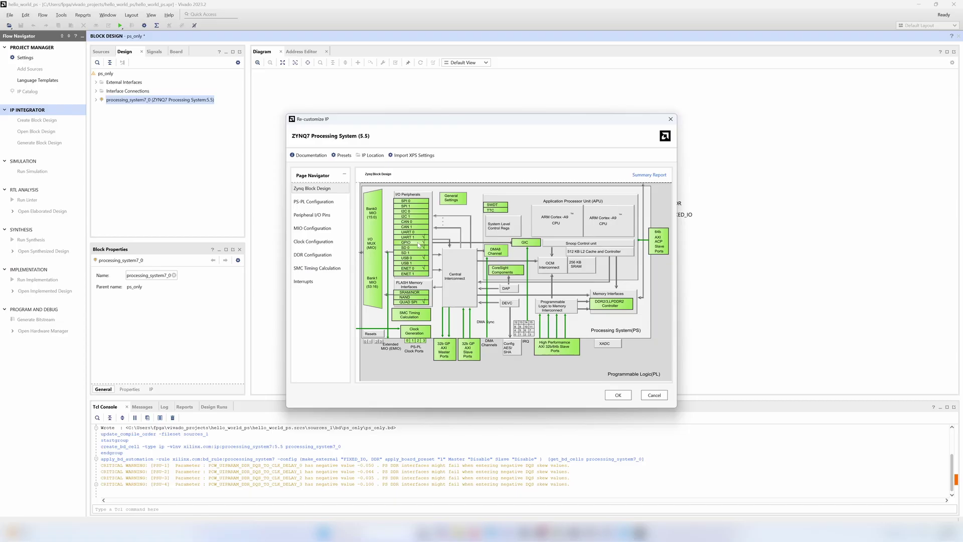
{"action": "left_click", "coordinate": [413, 248]}
{"action": "scroll", "coordinate": [390, 271], "scroll_direction": "up", "scroll_amount": 3}
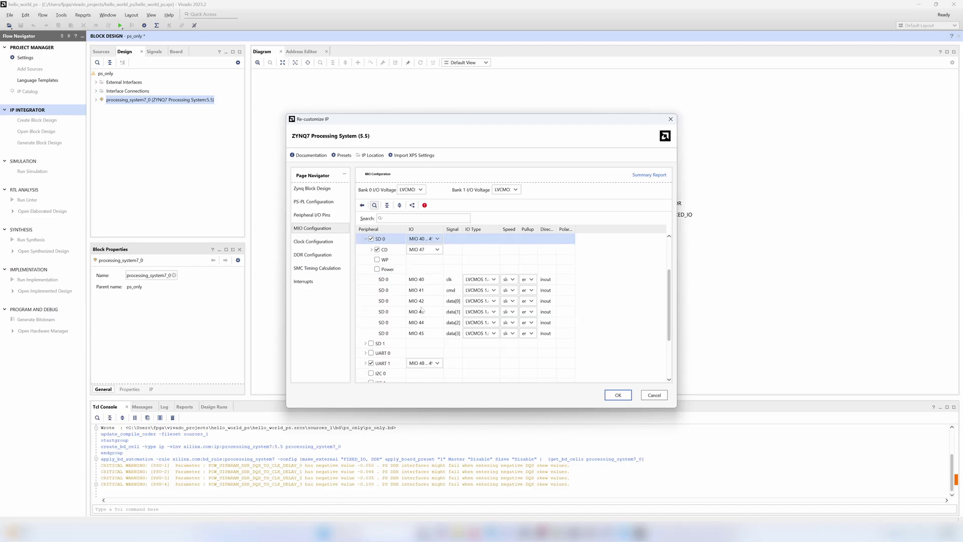
{"action": "left_click_drag", "start_coordinate": [426, 123], "coordinate": [216, 89]}
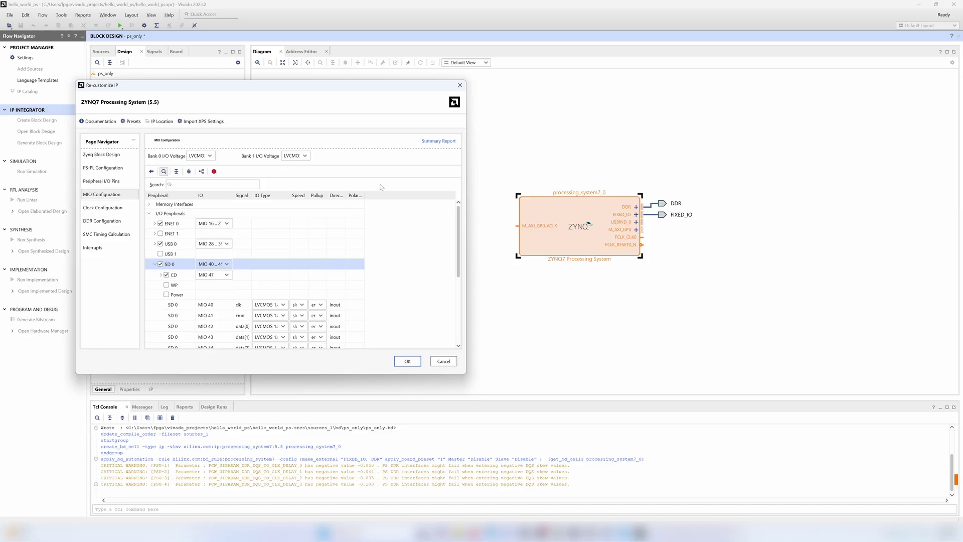
{"action": "left_click", "coordinate": [102, 209]}
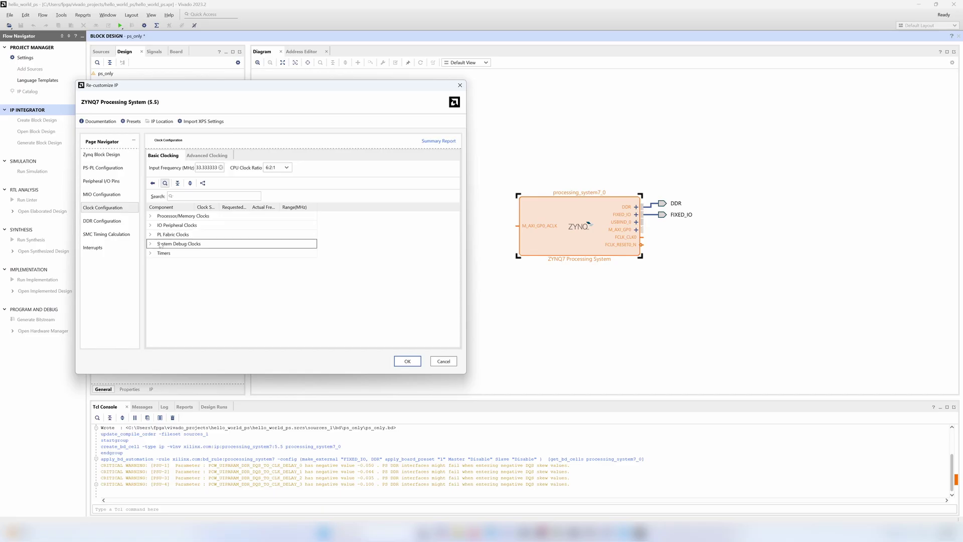
{"action": "double_click", "coordinate": [176, 234]}
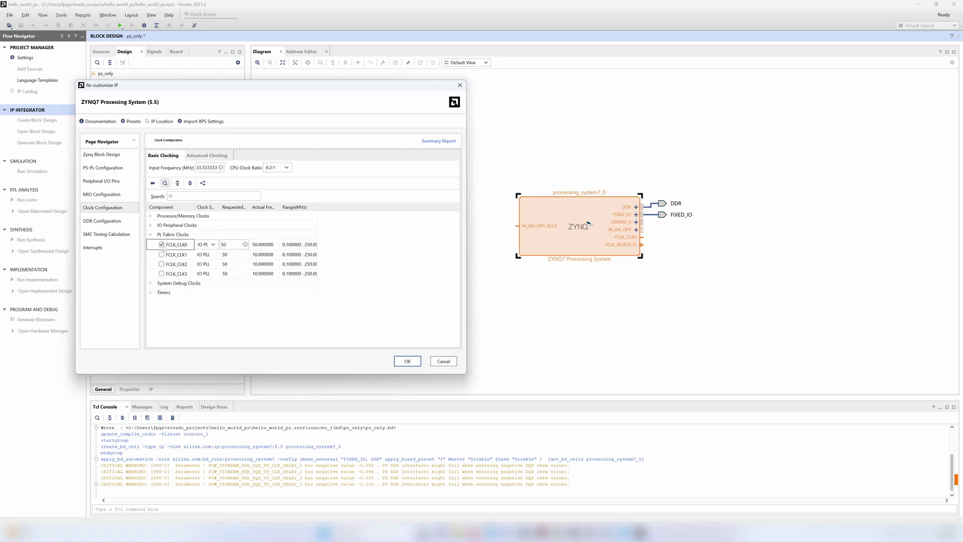
{"action": "left_click", "coordinate": [150, 235]}
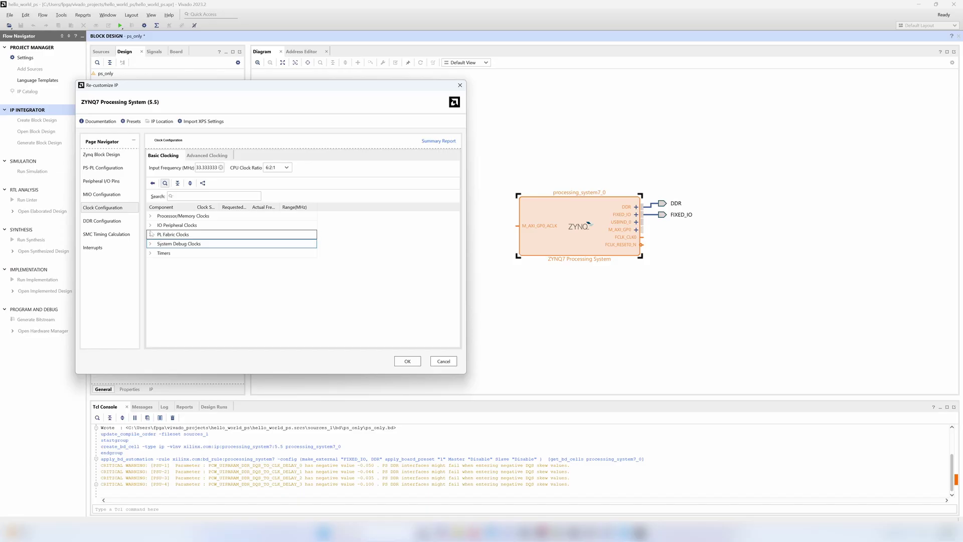
{"action": "left_click", "coordinate": [150, 235]}
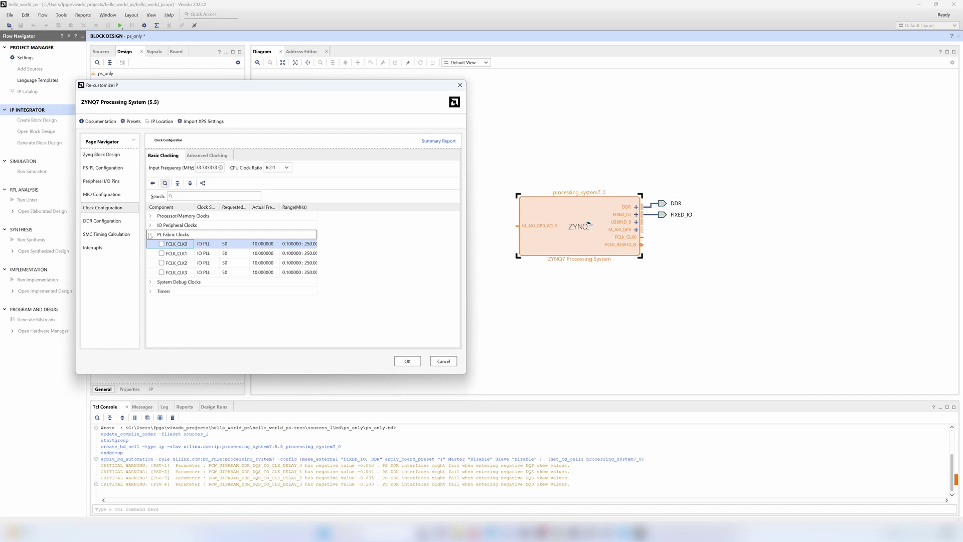
{"action": "left_click", "coordinate": [150, 235]}
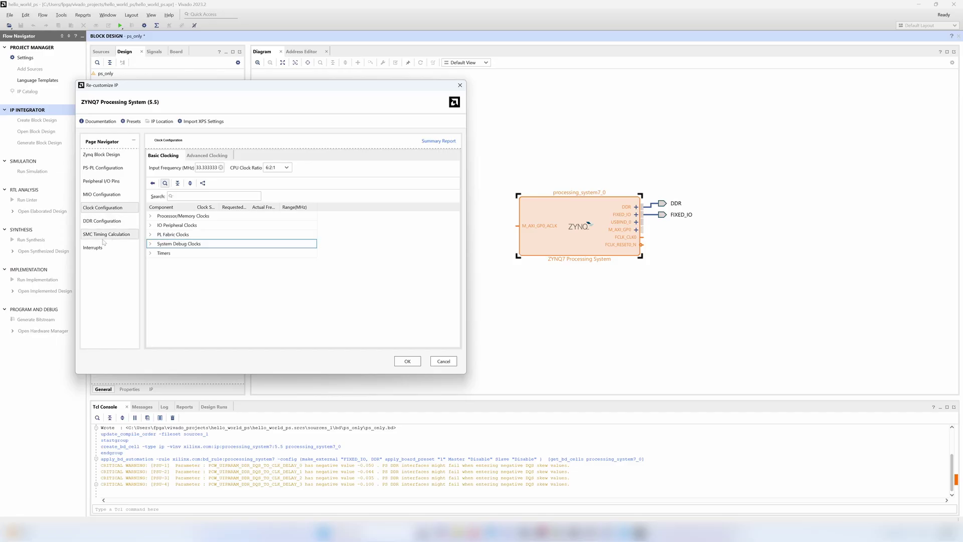
Disable the M AXI GP0 master interface in the PS-PL configuration and apply the customization, dismissing any messages
{"action": "left_click", "coordinate": [102, 170]}
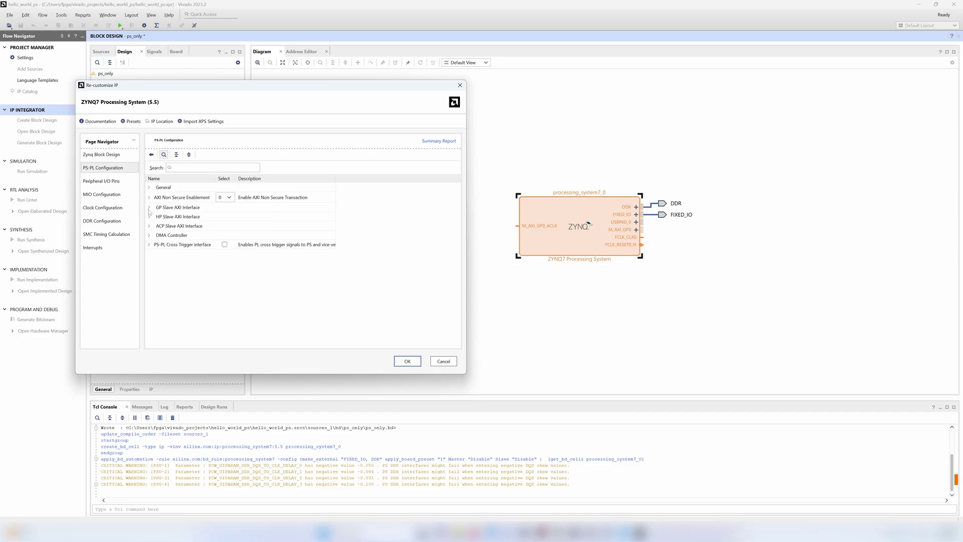
{"action": "left_click", "coordinate": [149, 188]}
{"action": "left_click", "coordinate": [149, 189]}
{"action": "left_click", "coordinate": [149, 208]}
{"action": "left_click", "coordinate": [149, 210]}
{"action": "left_click", "coordinate": [149, 217]}
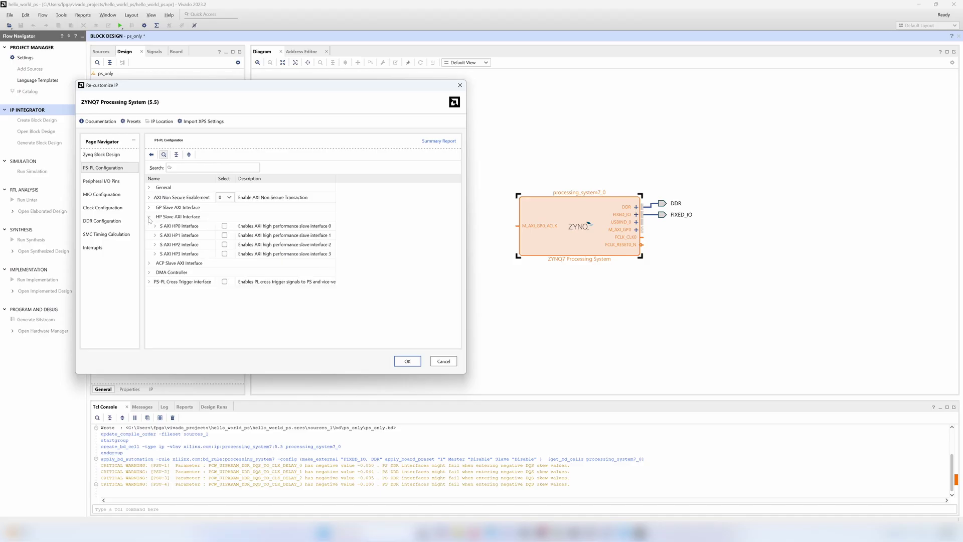
{"action": "left_click", "coordinate": [149, 217]}
{"action": "left_click", "coordinate": [150, 198]}
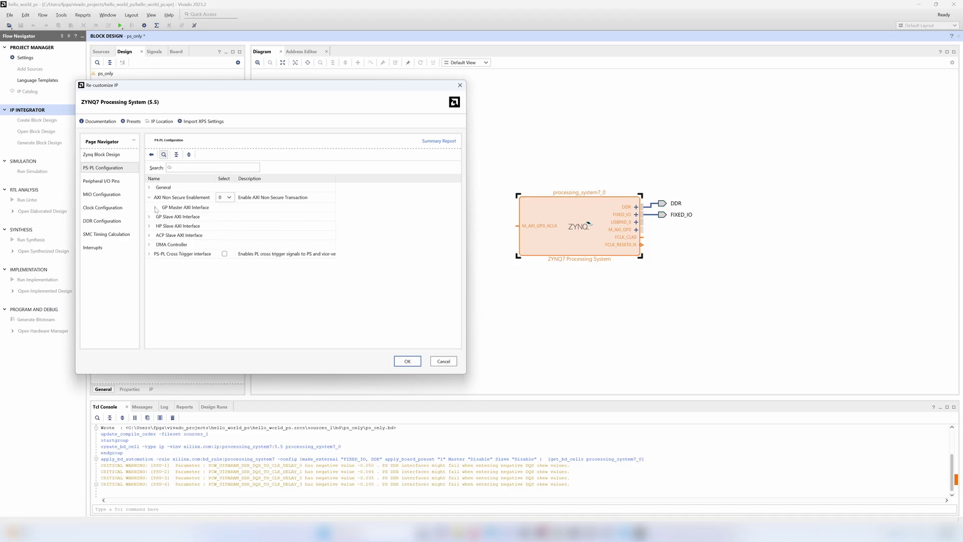
{"action": "left_click", "coordinate": [155, 207]}
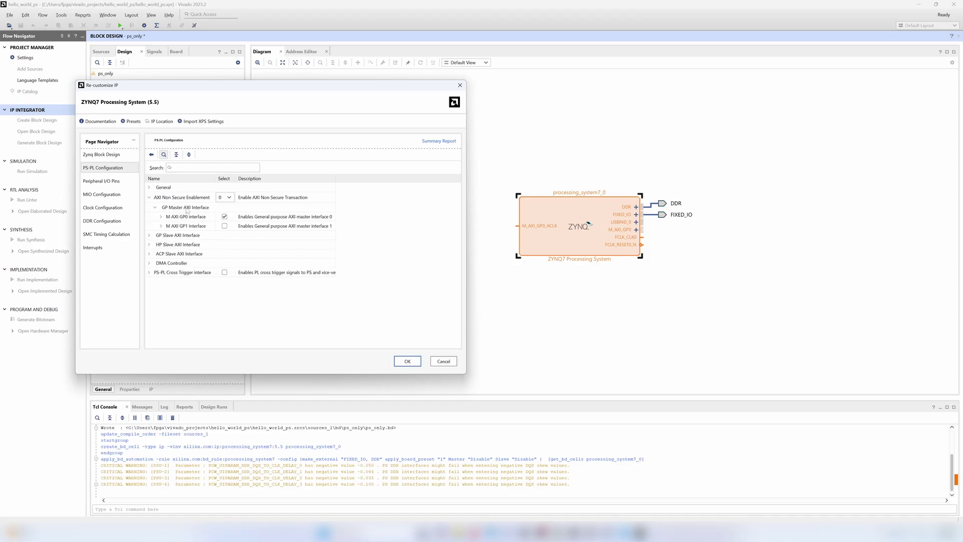
{"action": "left_click", "coordinate": [225, 216]}
{"action": "left_click", "coordinate": [408, 361]}
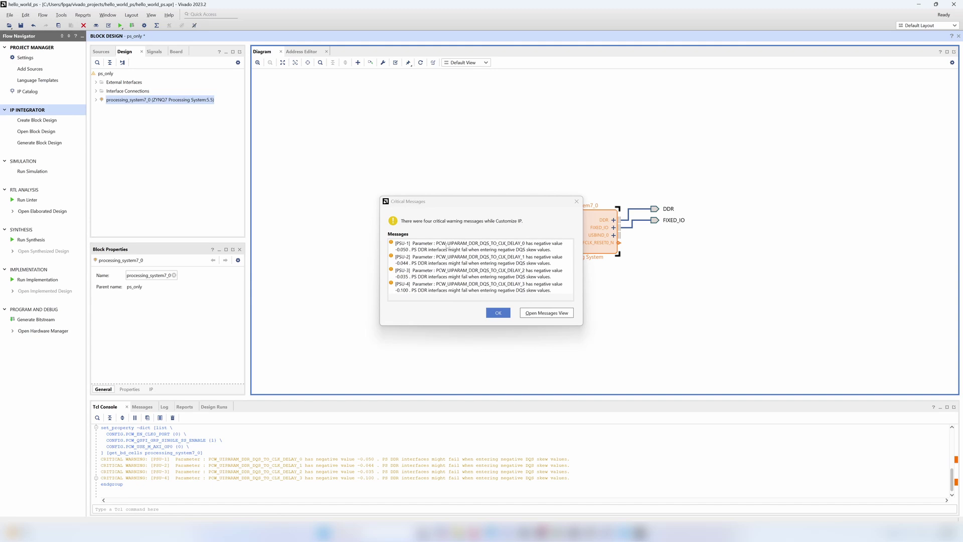
{"action": "left_click", "coordinate": [498, 313]}
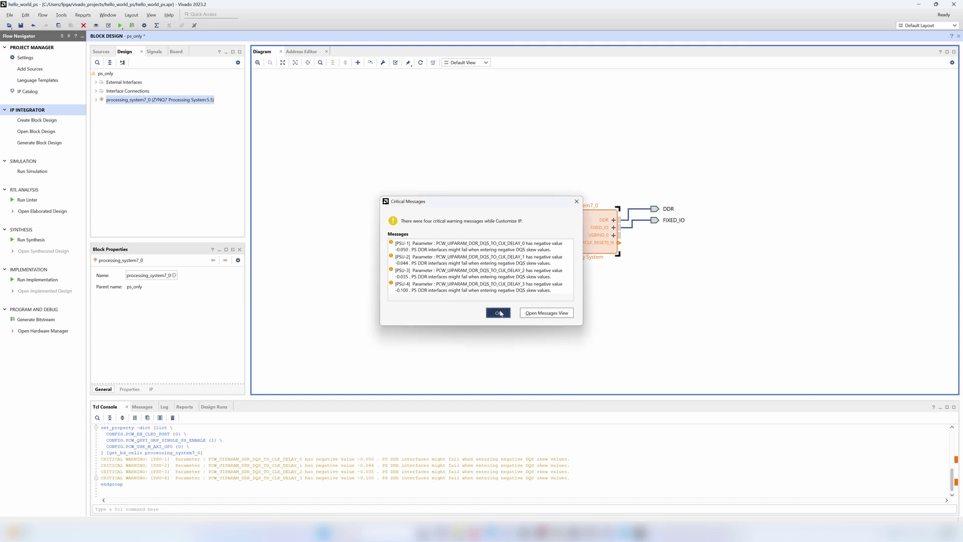
Switch to the browser and return from the installation guide to the tutorials list on Digilent's Zybo Z7 page
{"action": "key", "text": "alt+Tab"}
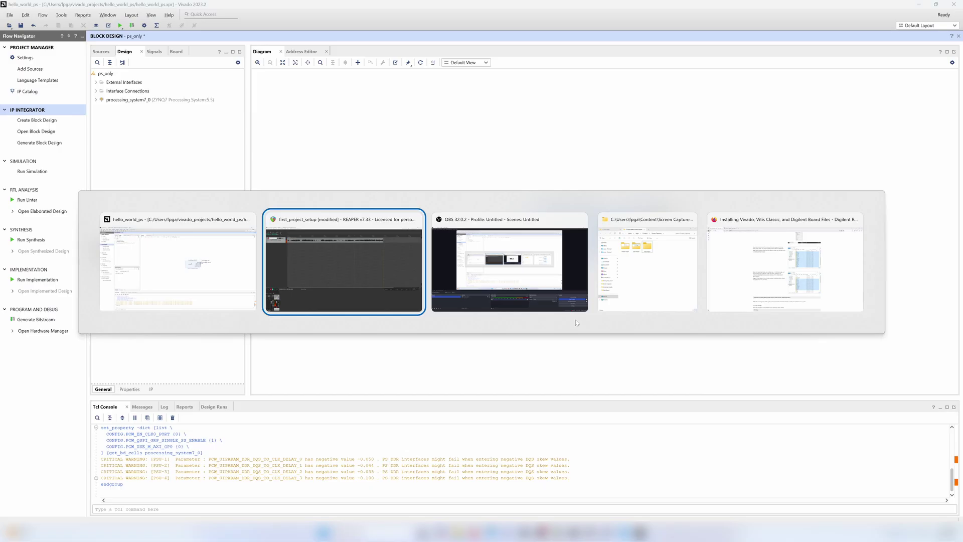
{"action": "key", "text": "alt+Tab"}
{"action": "key", "text": "alt+Tab"}
{"action": "scroll", "coordinate": [223, 197], "scroll_direction": "down", "scroll_amount": 8}
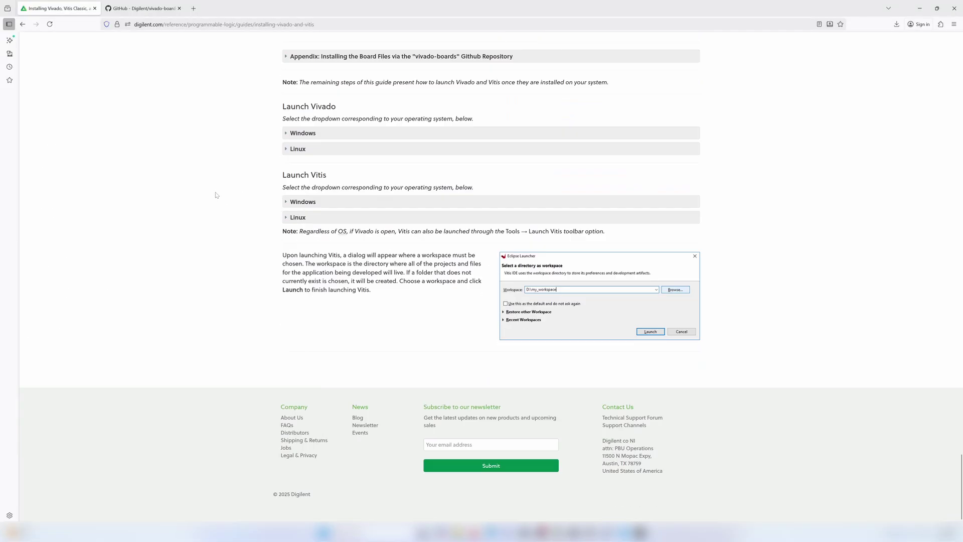
{"action": "scroll", "coordinate": [234, 201], "scroll_direction": "up", "scroll_amount": 3}
{"action": "scroll", "coordinate": [235, 202], "scroll_direction": "up", "scroll_amount": 10}
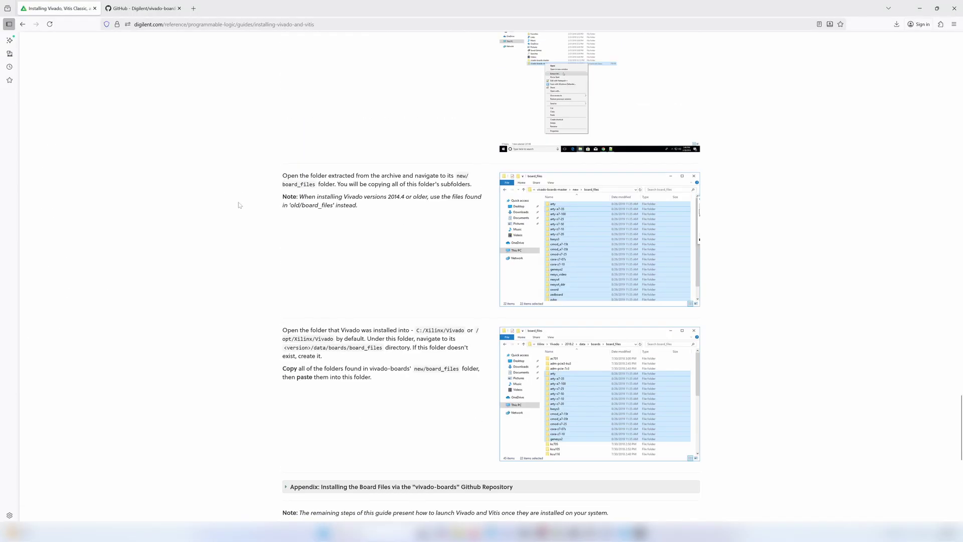
{"action": "key", "text": "alt+Left"}
{"action": "scroll", "coordinate": [167, 339], "scroll_direction": "down", "scroll_amount": 15}
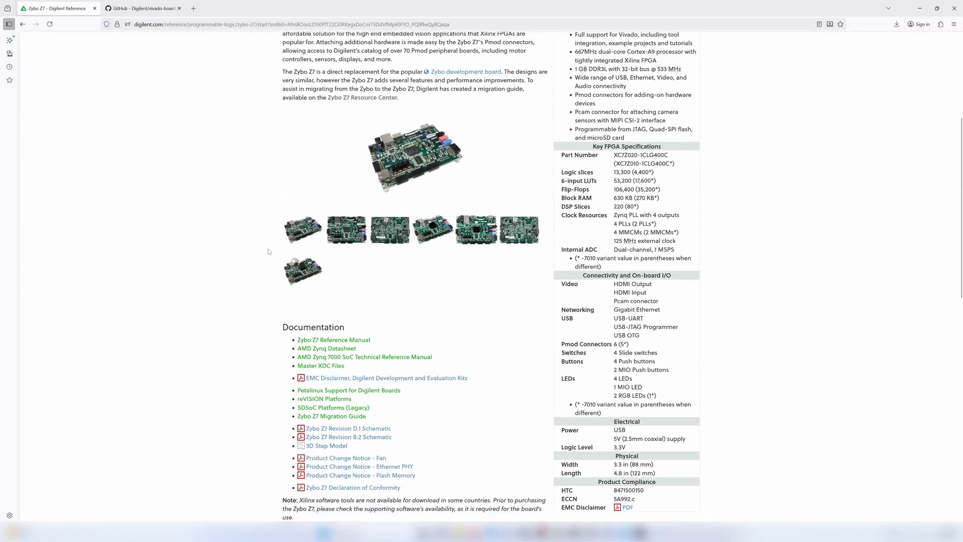
{"action": "scroll", "coordinate": [267, 253], "scroll_direction": "up", "scroll_amount": 3}
{"action": "scroll", "coordinate": [273, 258], "scroll_direction": "down", "scroll_amount": 5}
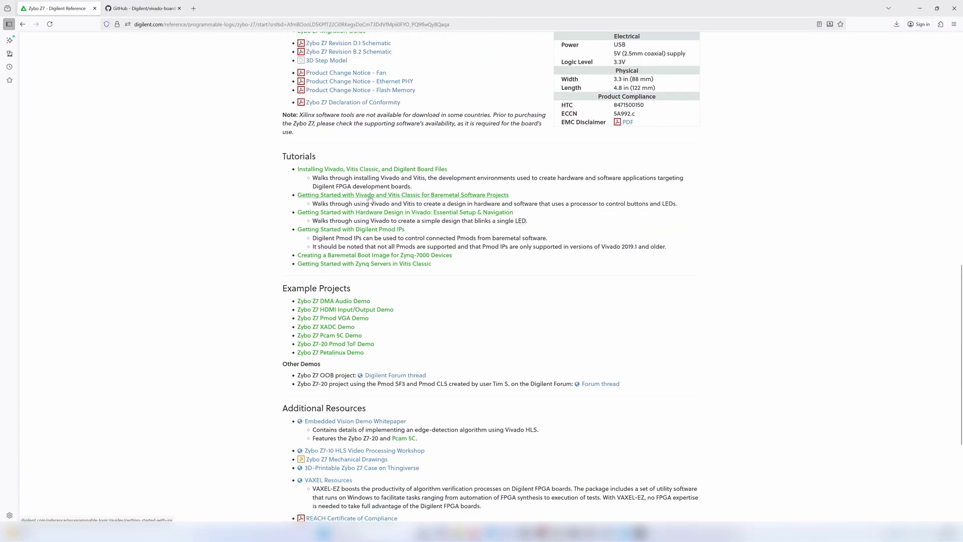
Read the PCW_UIPARAM_DDR_DQS_TO_CLK_DELAY note in the Getting Started with Vivado and Vitis Classic for Baremetal Software Projects guide and return to Vivado
{"action": "left_click", "coordinate": [369, 196]}
{"action": "scroll", "coordinate": [252, 203], "scroll_direction": "down", "scroll_amount": 4}
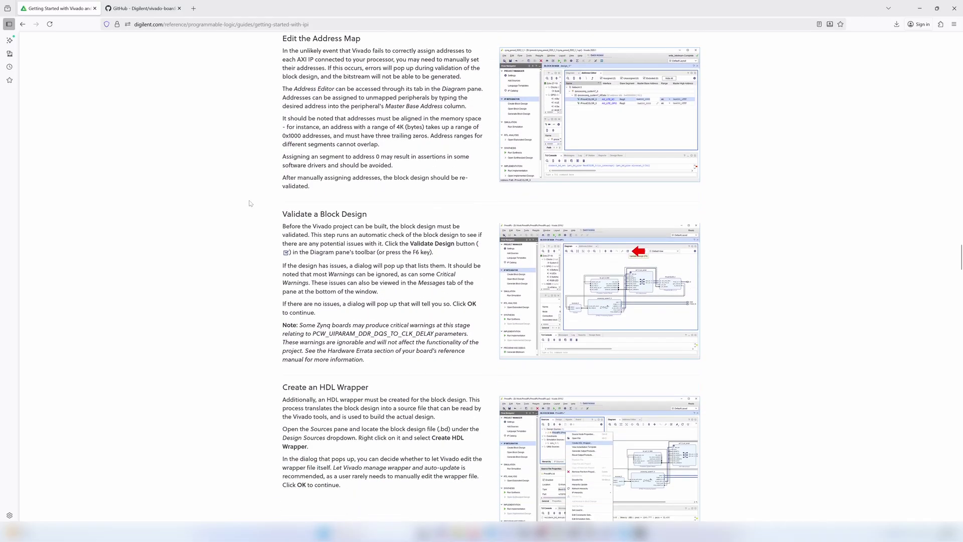
{"action": "scroll", "coordinate": [255, 203], "scroll_direction": "down", "scroll_amount": 2}
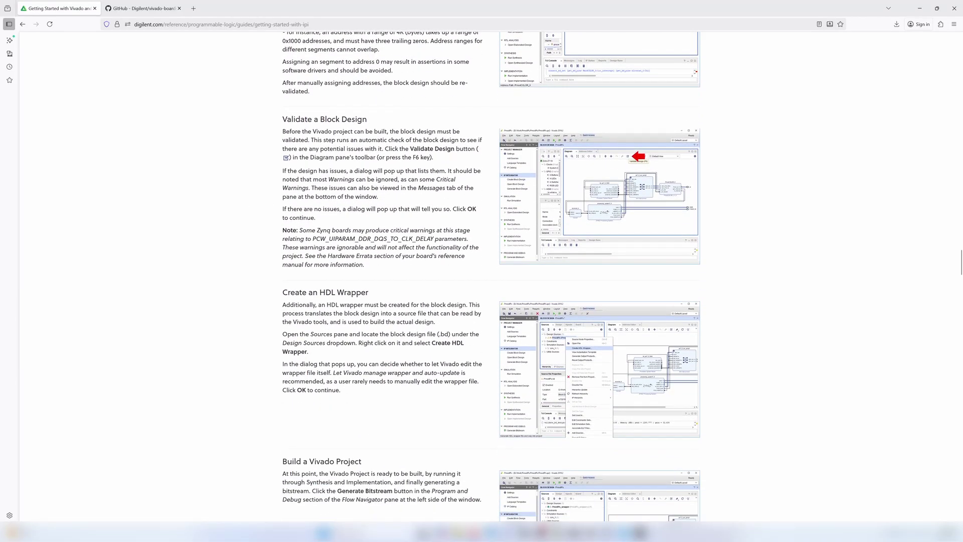
{"action": "left_click_drag", "start_coordinate": [282, 230], "coordinate": [472, 240]}
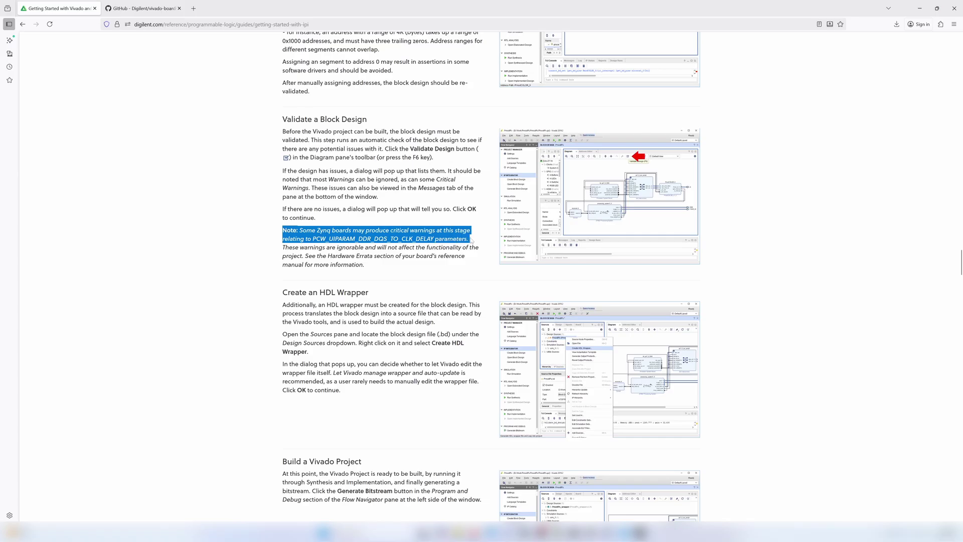
{"action": "double_click", "coordinate": [373, 239]}
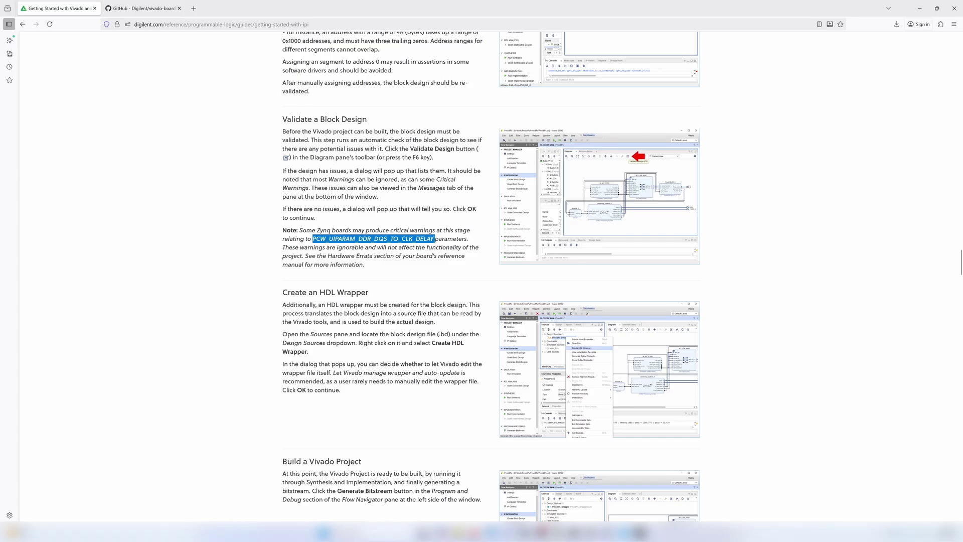
{"action": "key", "text": "alt+Tab"}
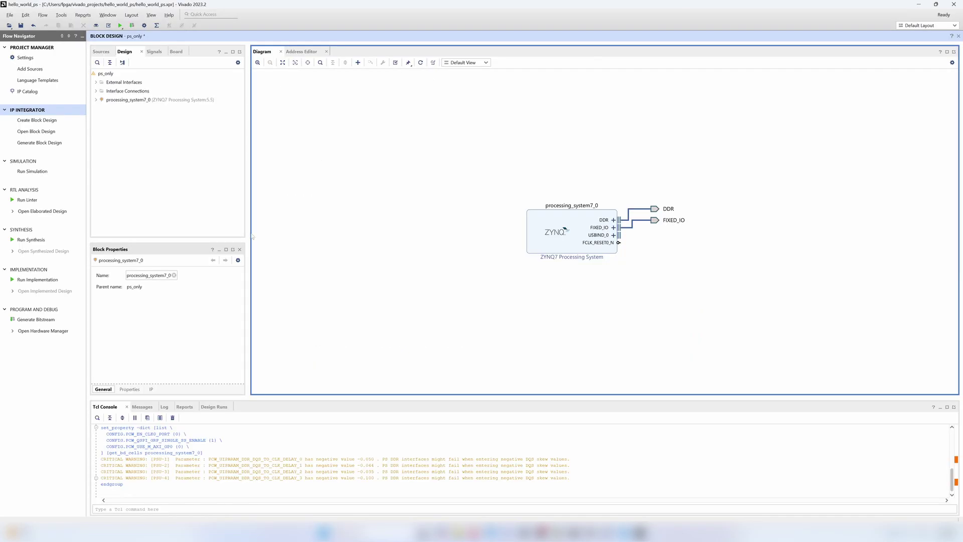
Set the processing system's DQS0, DQS1, DQS2 and DQS3 to Clock Delay values to 0 in the DDR configuration and apply the customization
{"action": "double_click", "coordinate": [567, 248]}
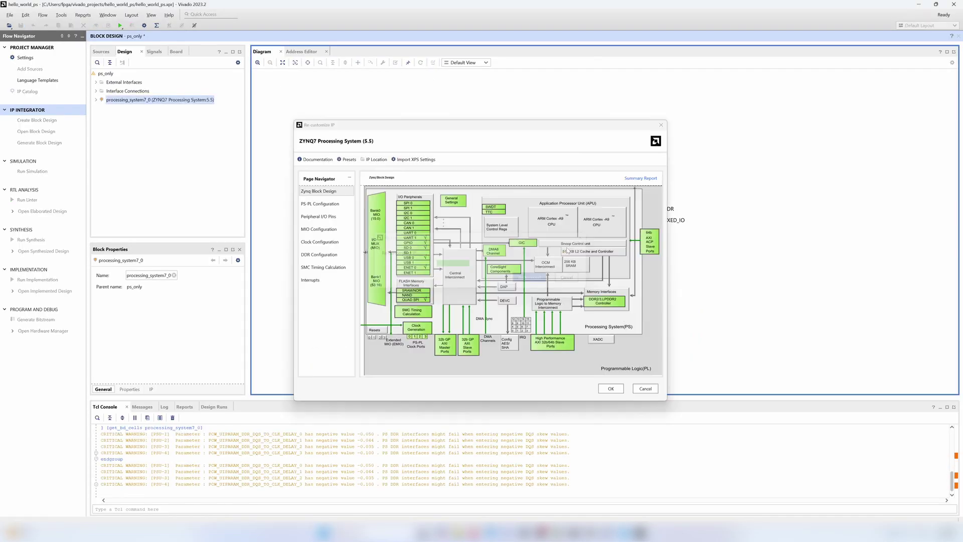
{"action": "left_click", "coordinate": [312, 255]}
{"action": "left_click", "coordinate": [360, 245]}
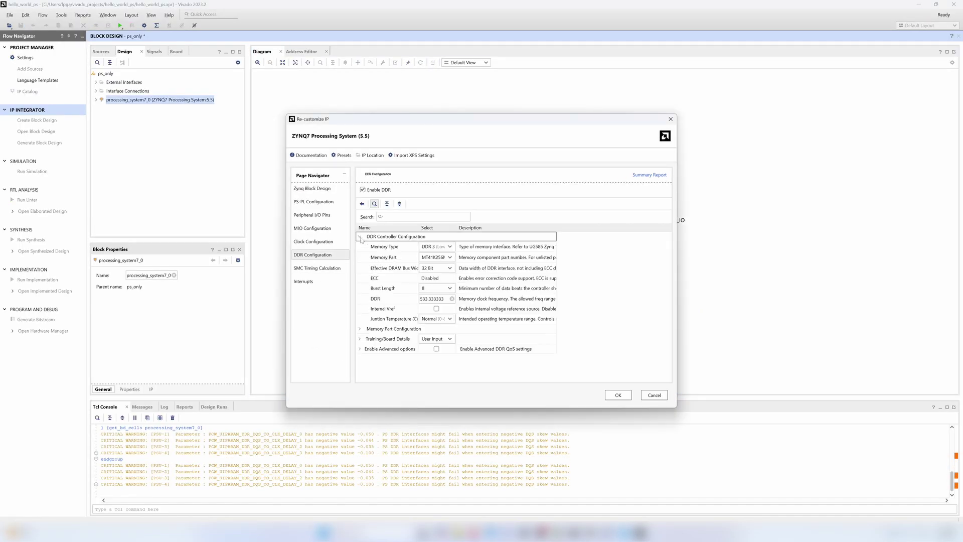
{"action": "left_click", "coordinate": [360, 245]}
{"action": "left_click", "coordinate": [360, 256]}
{"action": "left_click", "coordinate": [365, 276]}
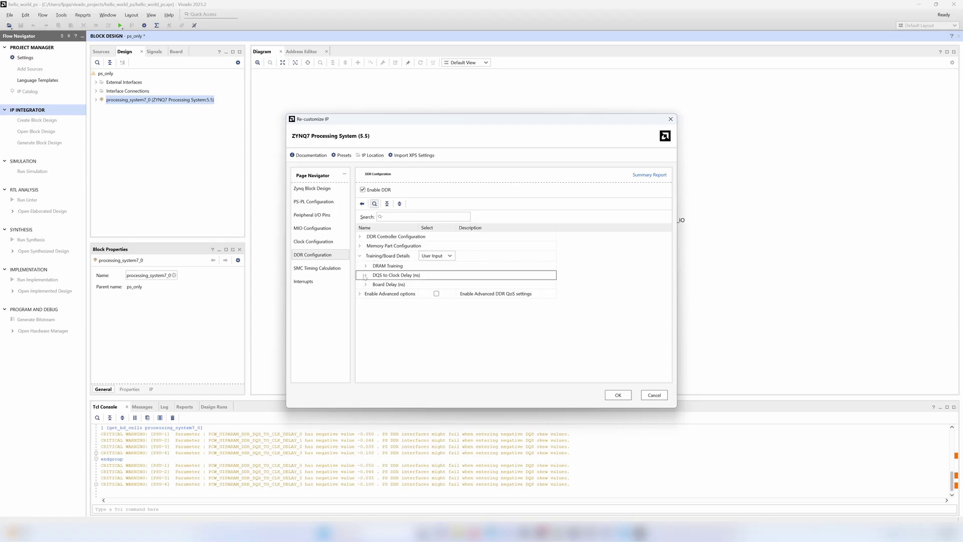
{"action": "left_click", "coordinate": [365, 276]}
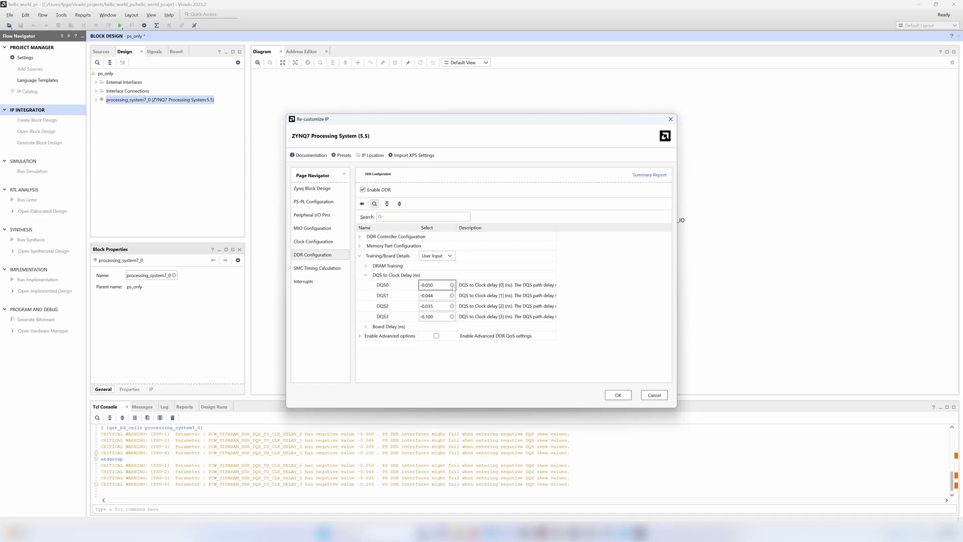
{"action": "left_click", "coordinate": [453, 285]}
{"action": "left_click", "coordinate": [452, 295]}
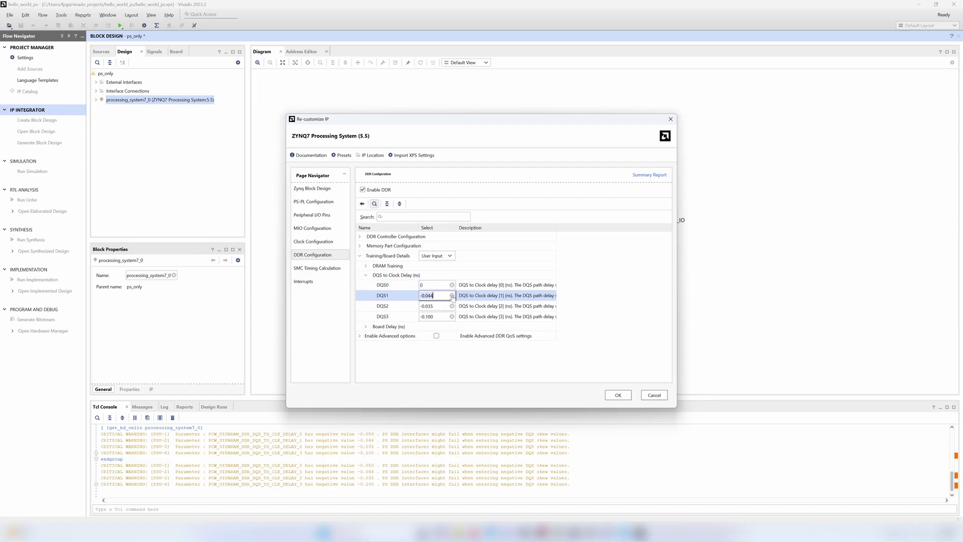
{"action": "left_click", "coordinate": [452, 306]}
{"action": "left_click", "coordinate": [452, 316]}
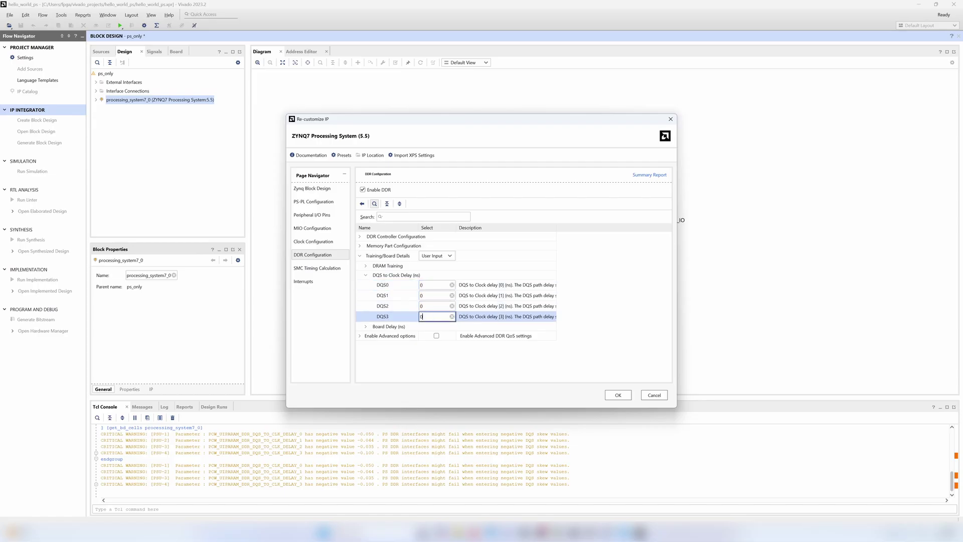
{"action": "left_click", "coordinate": [617, 395]}
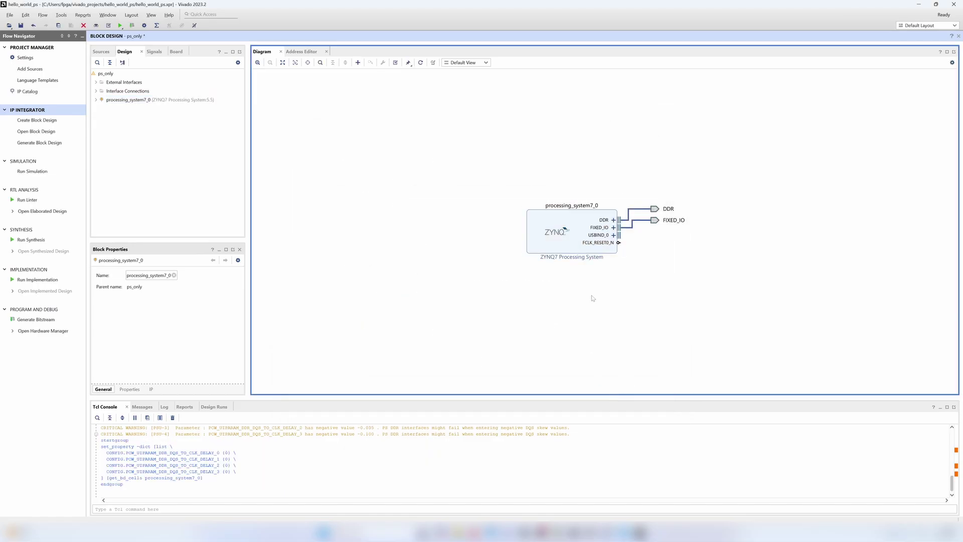
Validate the ps_only block design and dismiss the result message
{"action": "left_click", "coordinate": [396, 63]}
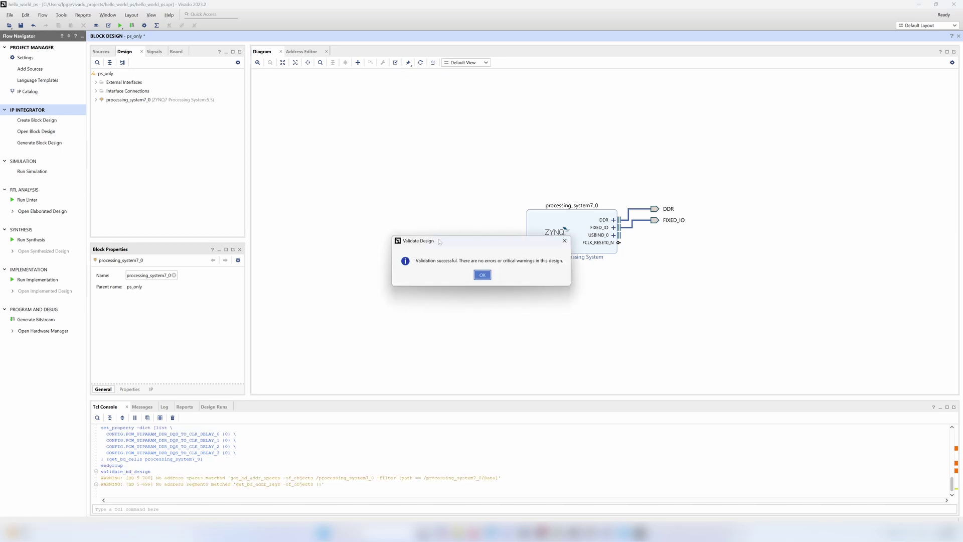
{"action": "left_click", "coordinate": [480, 275]}
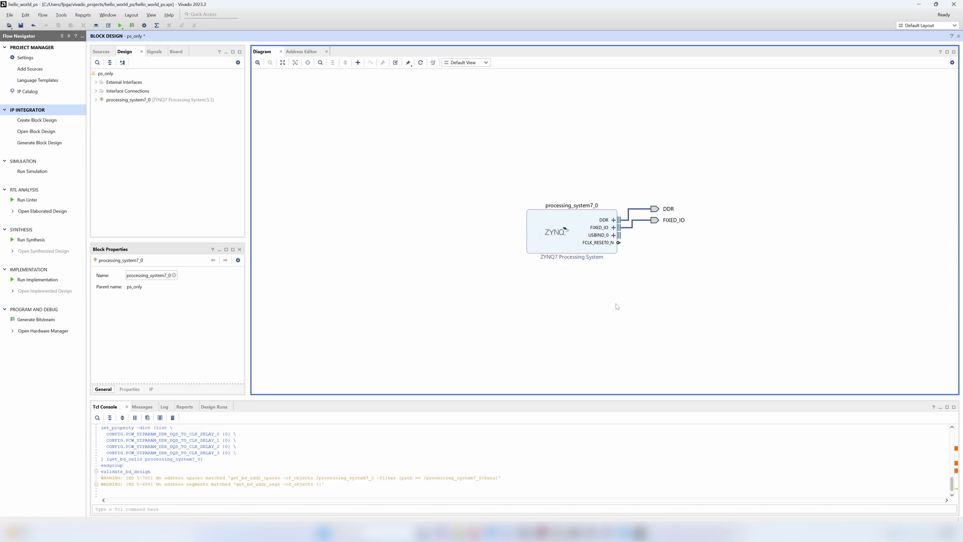
Optimize the routing of the block diagram and save the ps_only block design
{"action": "left_click", "coordinate": [433, 62]}
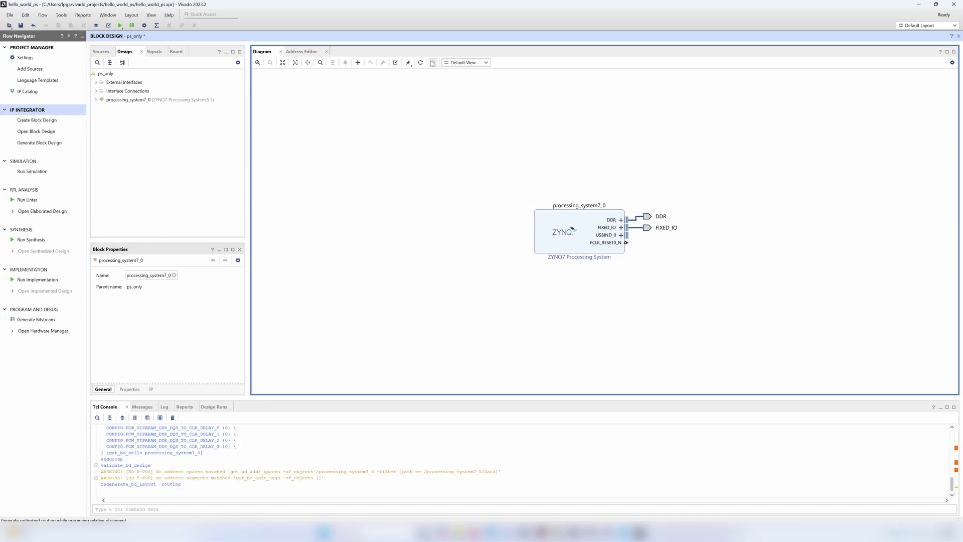
{"action": "key", "text": "ctrl+s"}
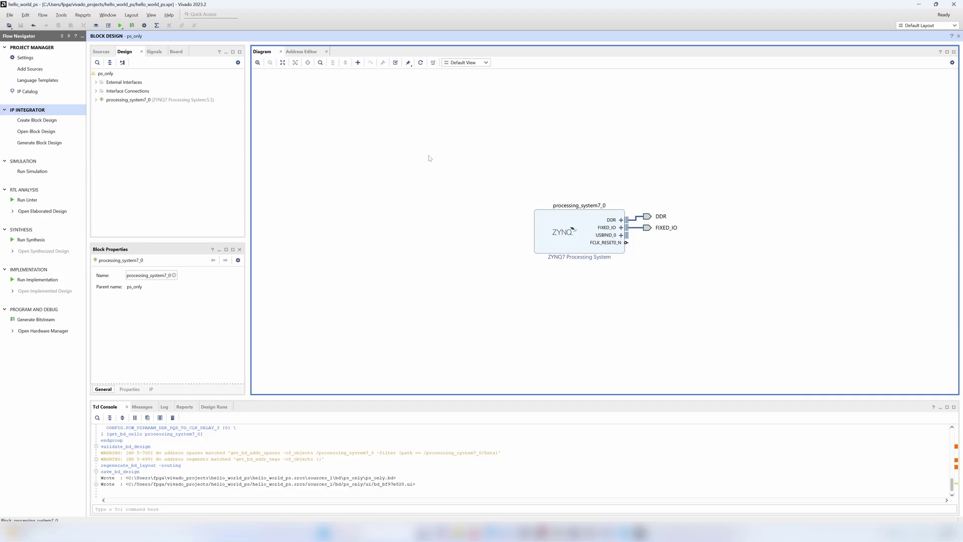
Create an HDL wrapper for the ps_only.bd design source, letting Vivado manage the wrapper and auto-update it
{"action": "left_click", "coordinate": [102, 52]}
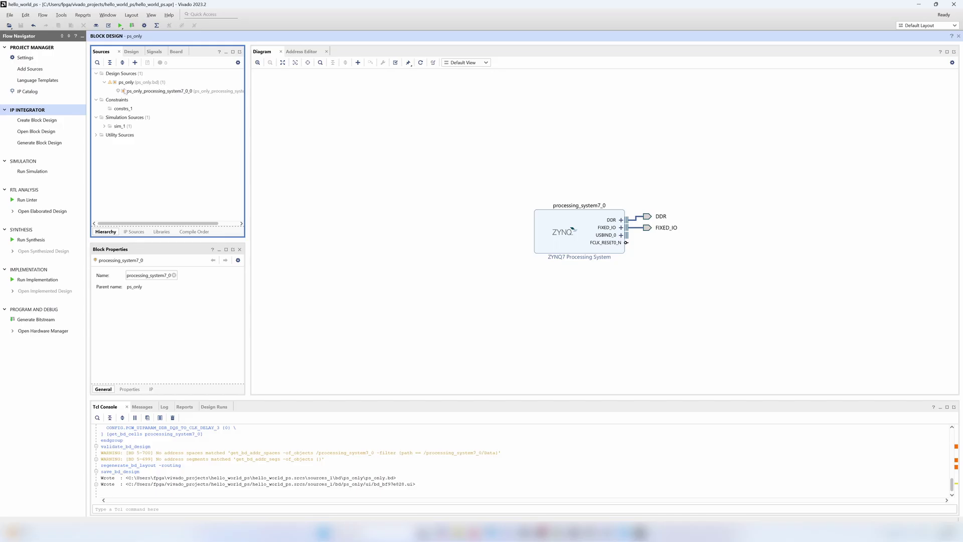
{"action": "left_click", "coordinate": [125, 84]}
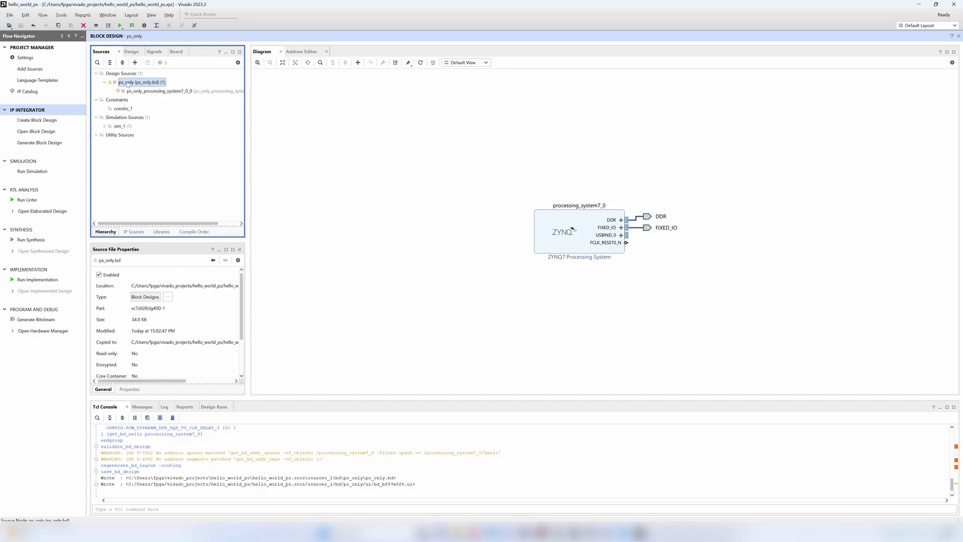
{"action": "right_click", "coordinate": [128, 85]}
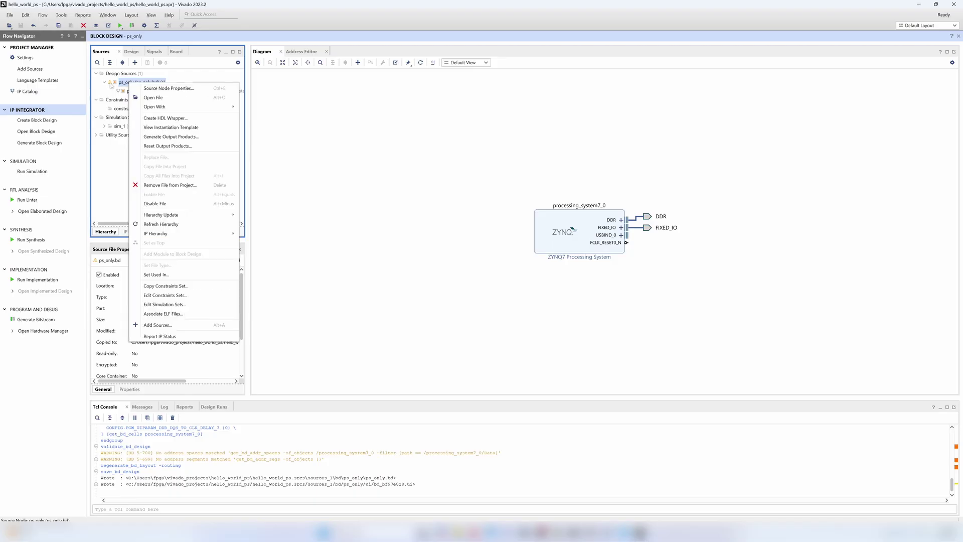
{"action": "left_click", "coordinate": [176, 119]}
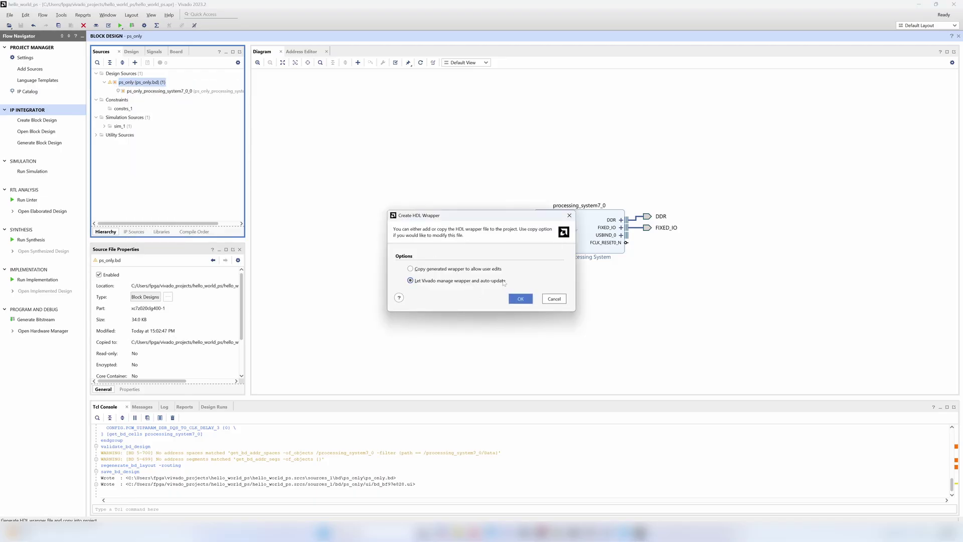
{"action": "left_click", "coordinate": [520, 299]}
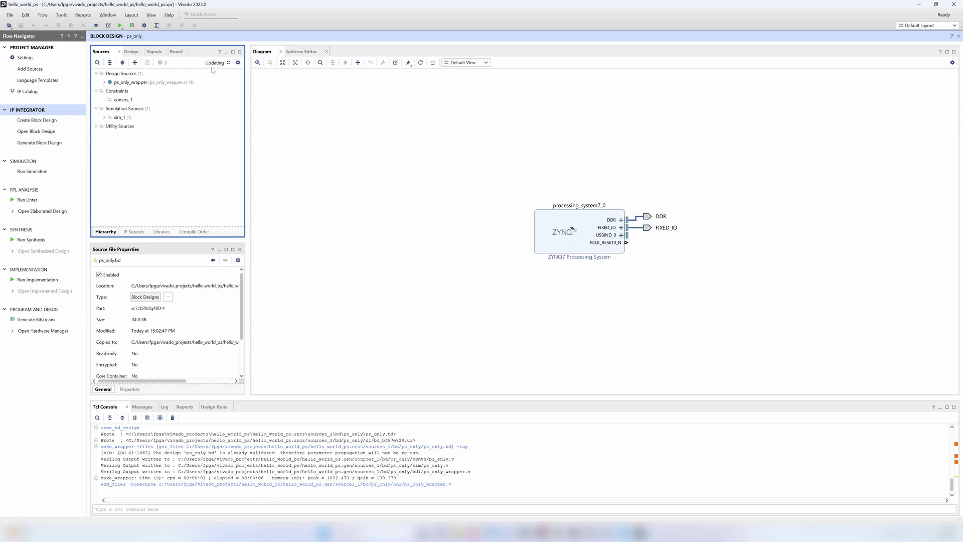
Change the project's target language to VHDL in the general project settings
{"action": "left_click", "coordinate": [179, 85]}
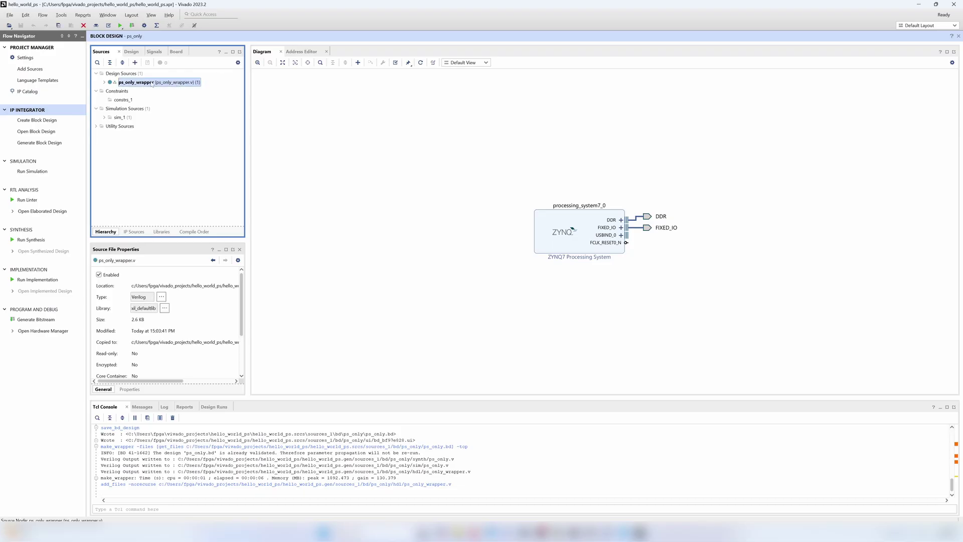
{"action": "left_click", "coordinate": [25, 58]}
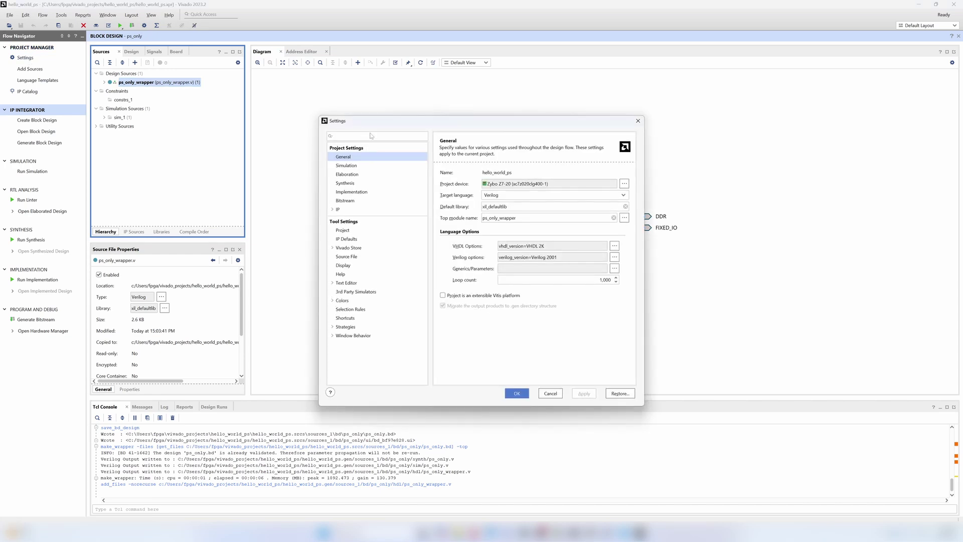
{"action": "left_click", "coordinate": [623, 195]}
{"action": "left_click", "coordinate": [552, 215]}
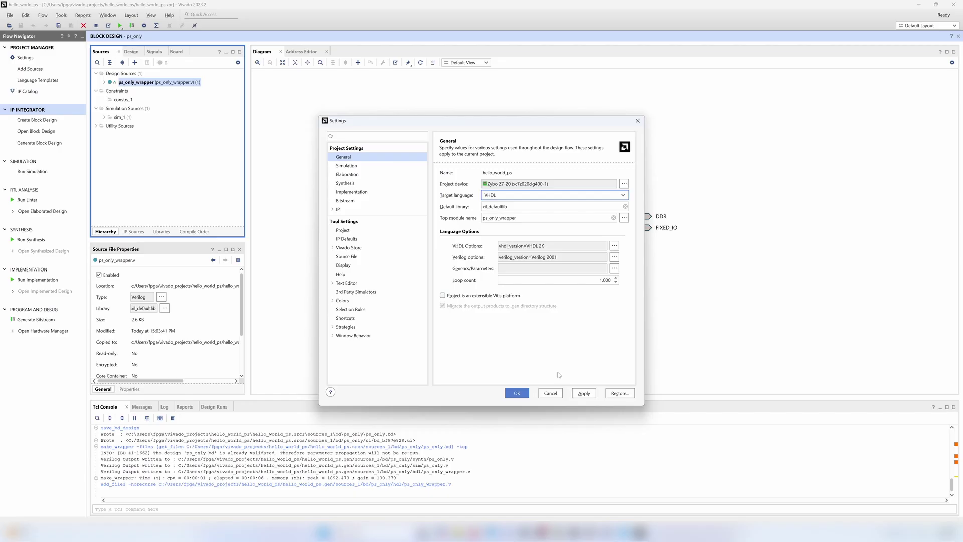
{"action": "left_click", "coordinate": [517, 394]}
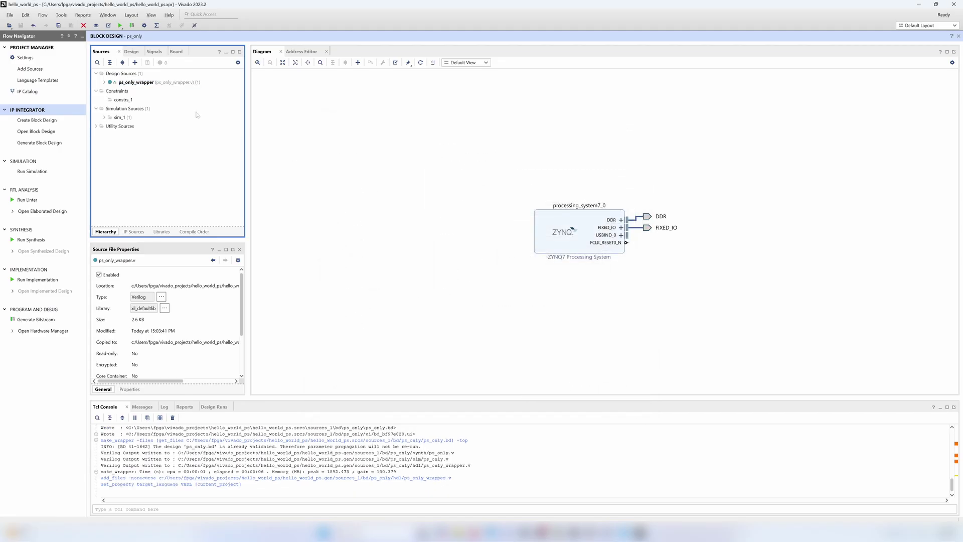
Remove the Verilog wrapper ps_only_wrapper.v from the project and also delete its local file from disk
{"action": "left_click", "coordinate": [104, 82]}
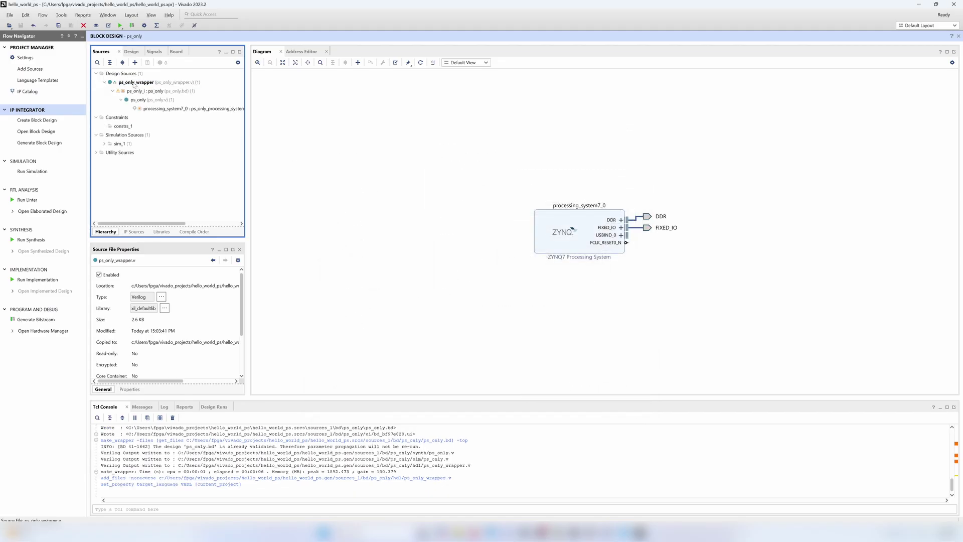
{"action": "right_click", "coordinate": [134, 82]}
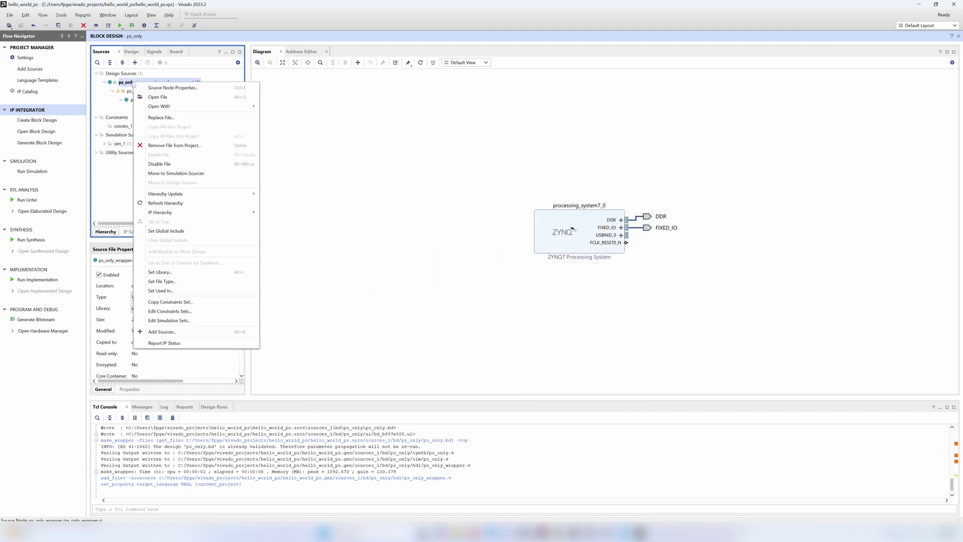
{"action": "left_click", "coordinate": [189, 146]}
{"action": "left_click", "coordinate": [434, 261]}
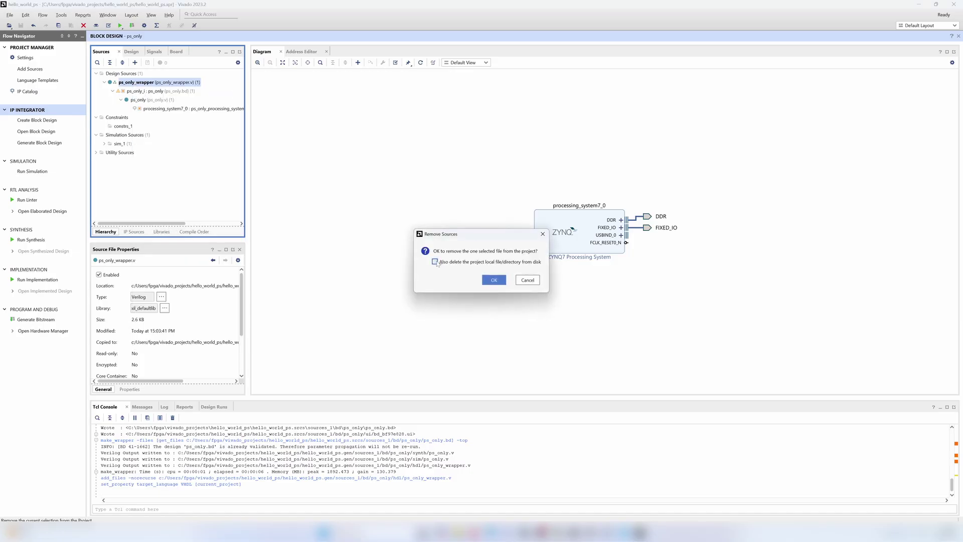
{"action": "left_click", "coordinate": [497, 282]}
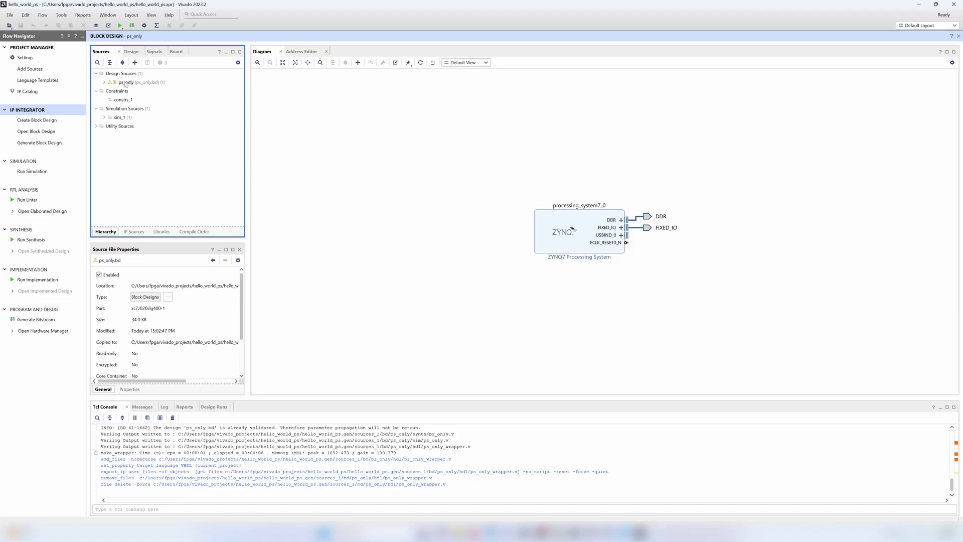
Create a new HDL wrapper in VHDL for the ps_only.bd design source
{"action": "right_click", "coordinate": [125, 84]}
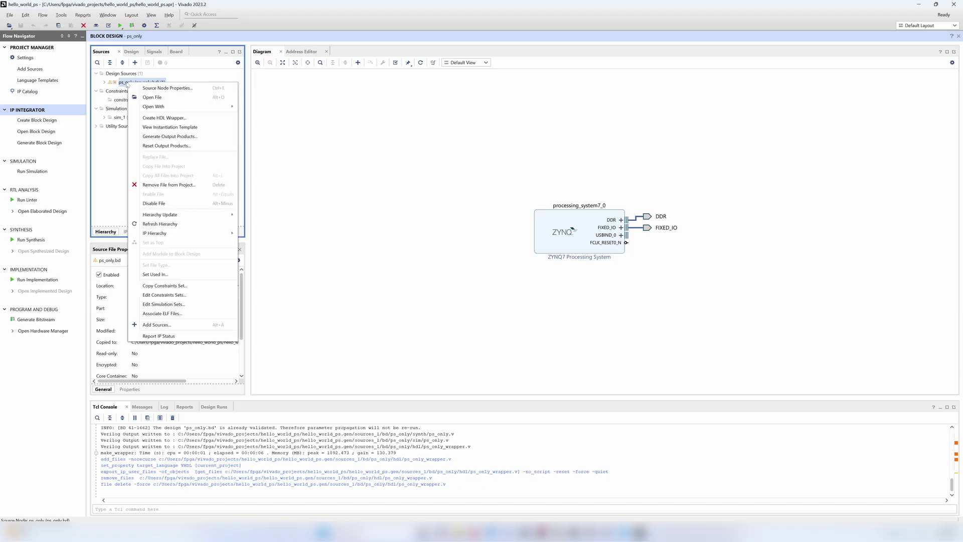
{"action": "left_click", "coordinate": [175, 117]}
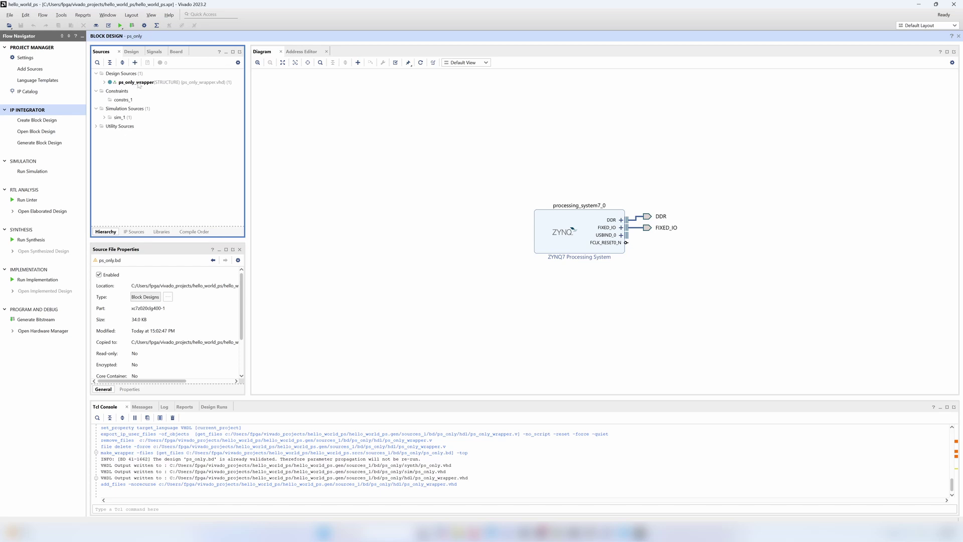
Examine the entity ports and component port map in ps_only_wrapper.vhd and return to the block diagram
{"action": "double_click", "coordinate": [139, 83]}
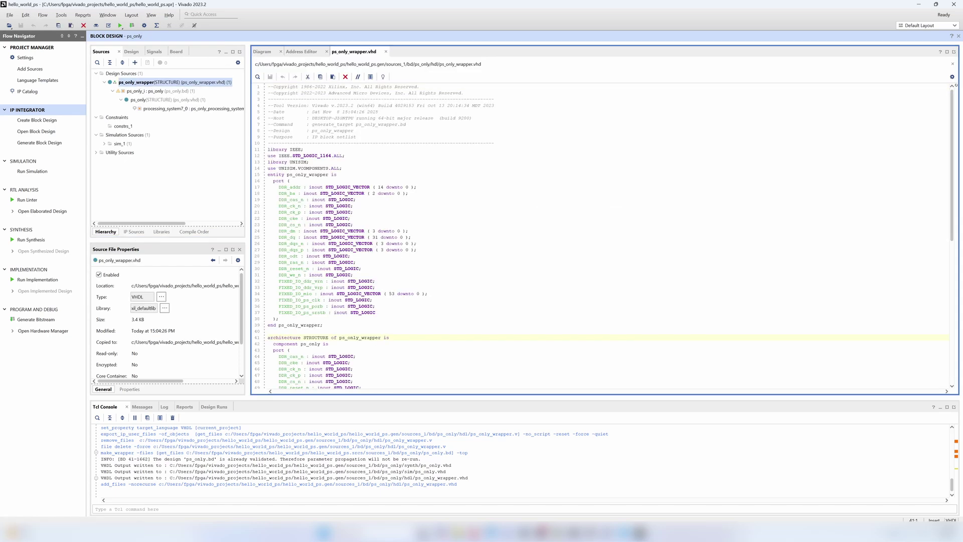
{"action": "scroll", "coordinate": [605, 236], "scroll_direction": "down", "scroll_amount": 4}
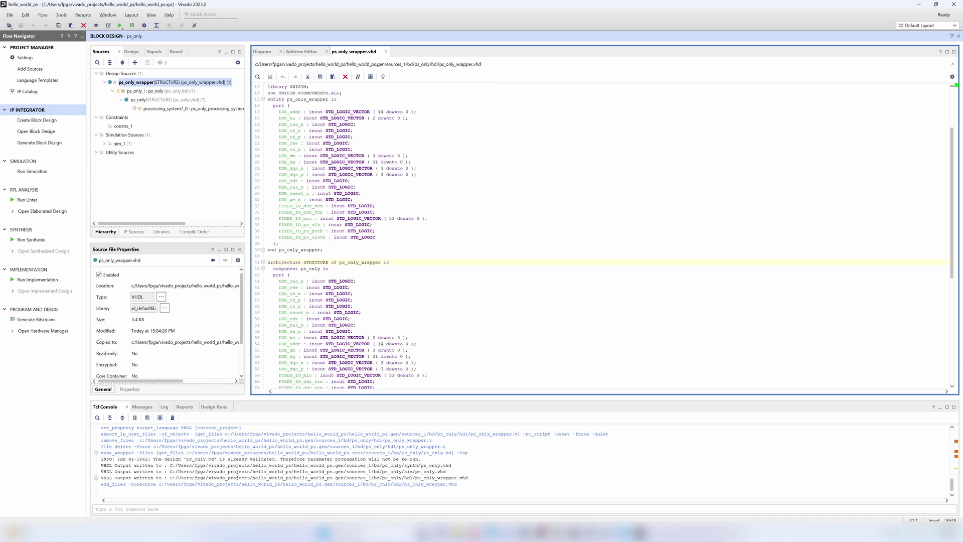
{"action": "scroll", "coordinate": [605, 236], "scroll_direction": "up", "scroll_amount": 4}
{"action": "scroll", "coordinate": [605, 236], "scroll_direction": "down", "scroll_amount": 15}
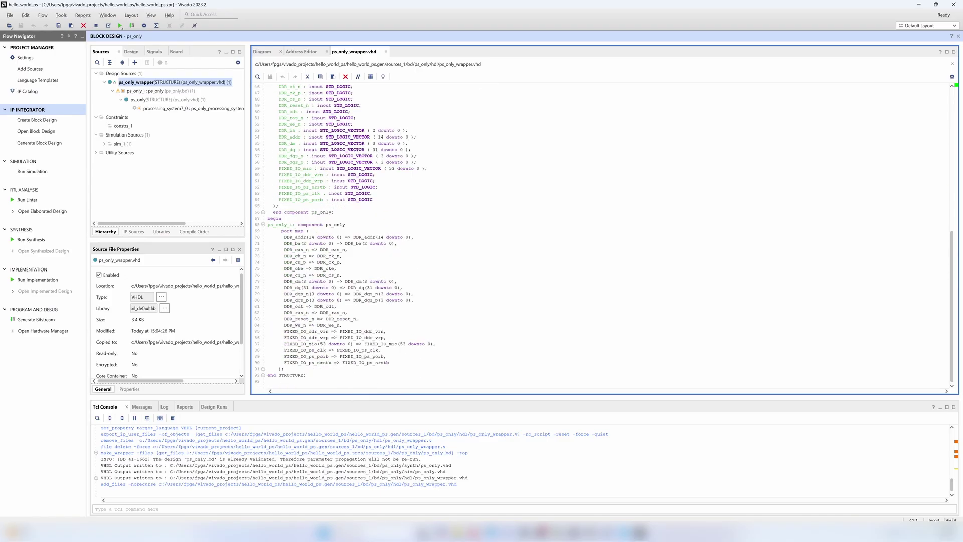
{"action": "scroll", "coordinate": [605, 236], "scroll_direction": "up", "scroll_amount": 14}
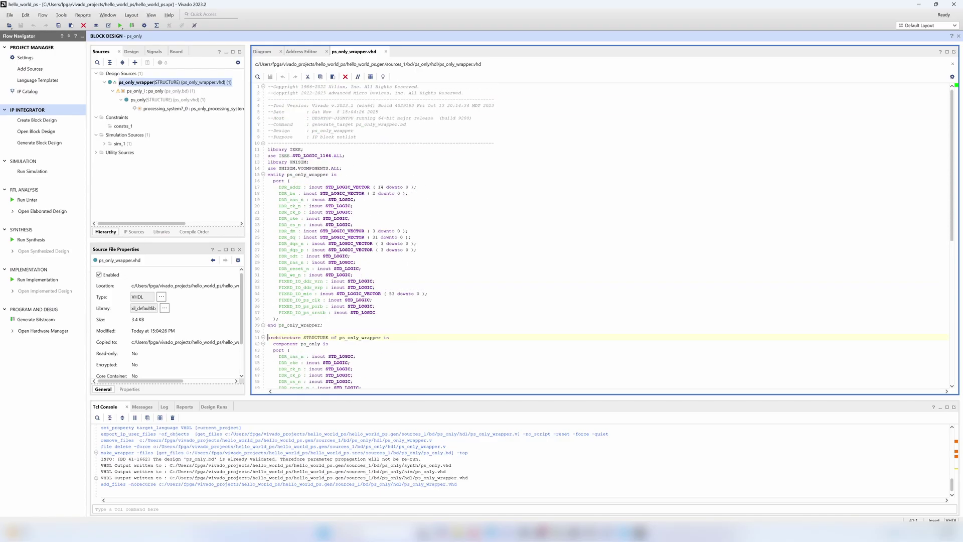
{"action": "scroll", "coordinate": [605, 237], "scroll_direction": "down", "scroll_amount": 14}
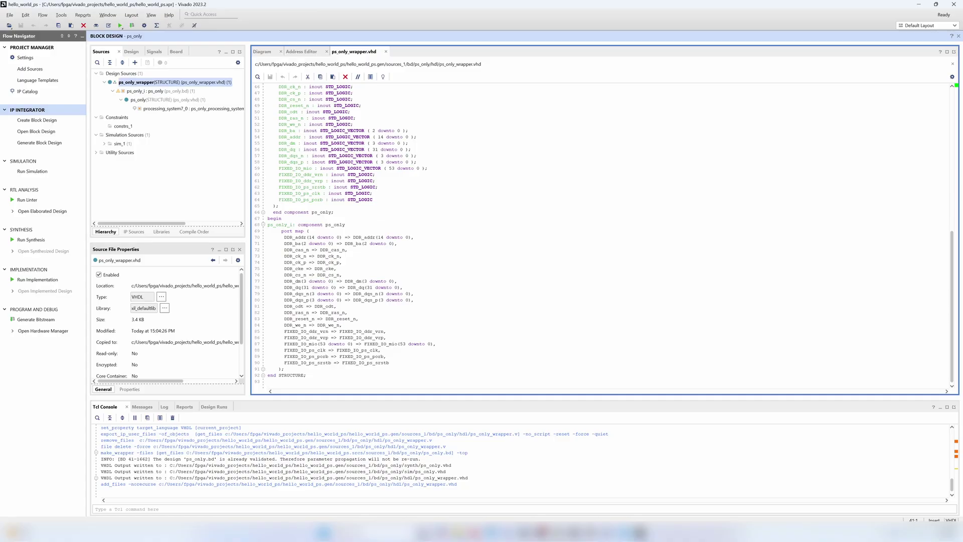
{"action": "scroll", "coordinate": [605, 236], "scroll_direction": "up", "scroll_amount": 15}
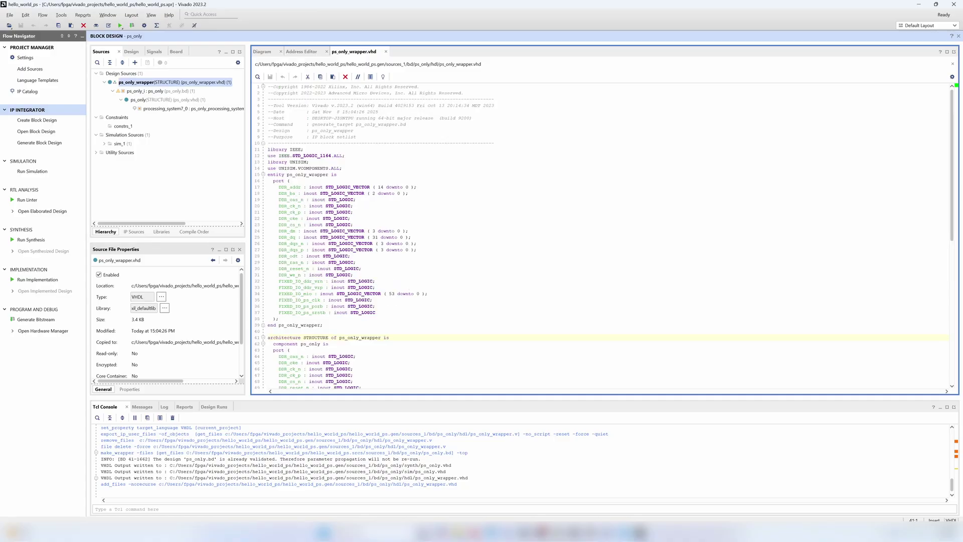
{"action": "left_click", "coordinate": [263, 51]}
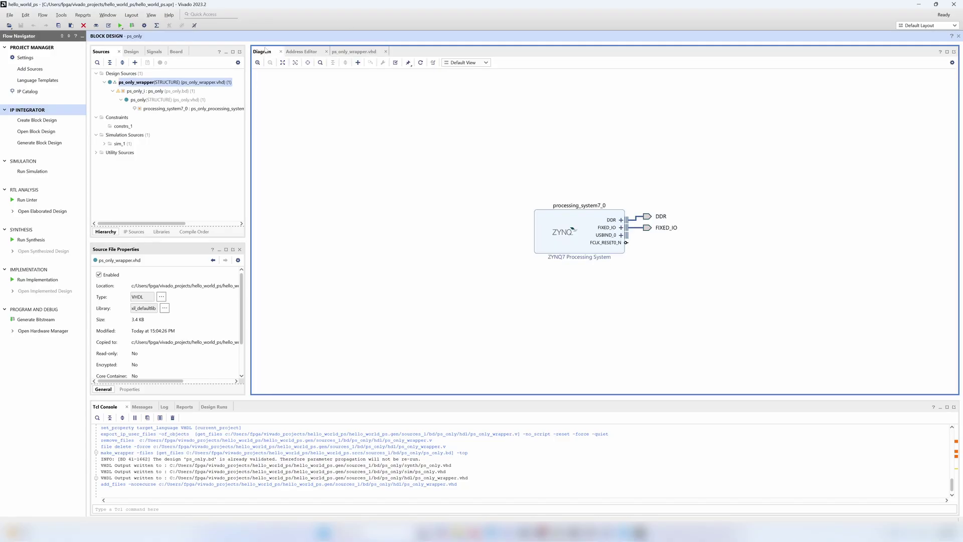